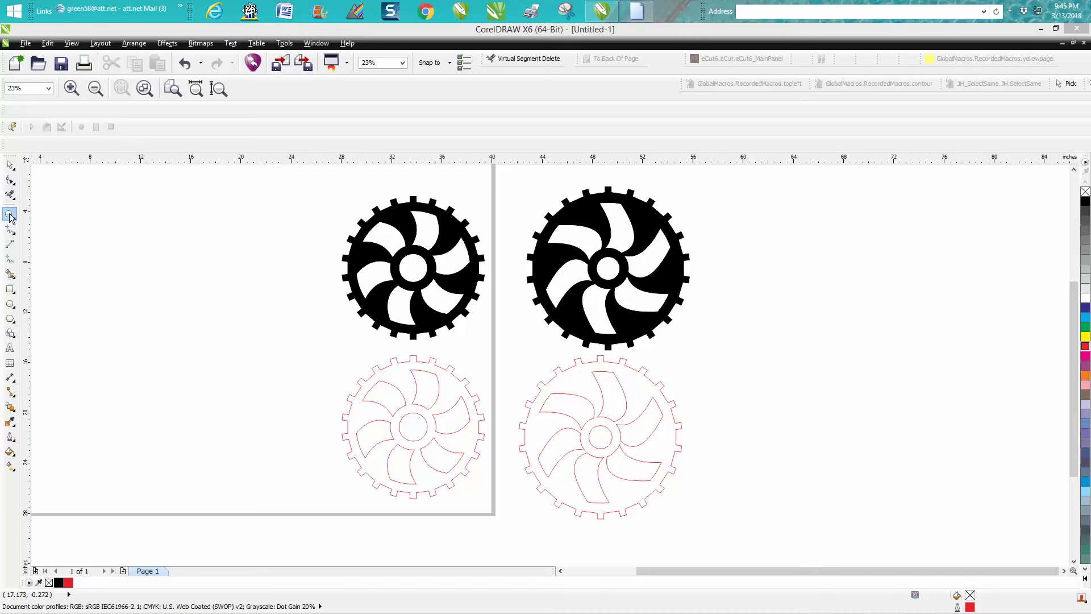
Draw a 22-sided polygon on the empty page area and centre it at 20.0, -14.0.
left_click_drag(306, 186, 760, 513)
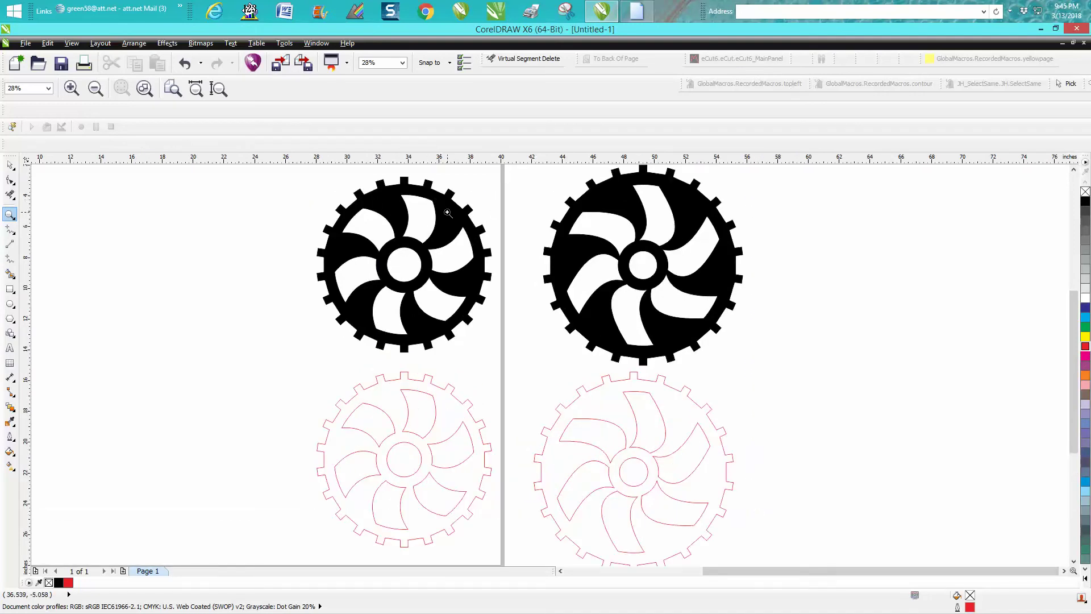
scroll(452, 216, "down", 2)
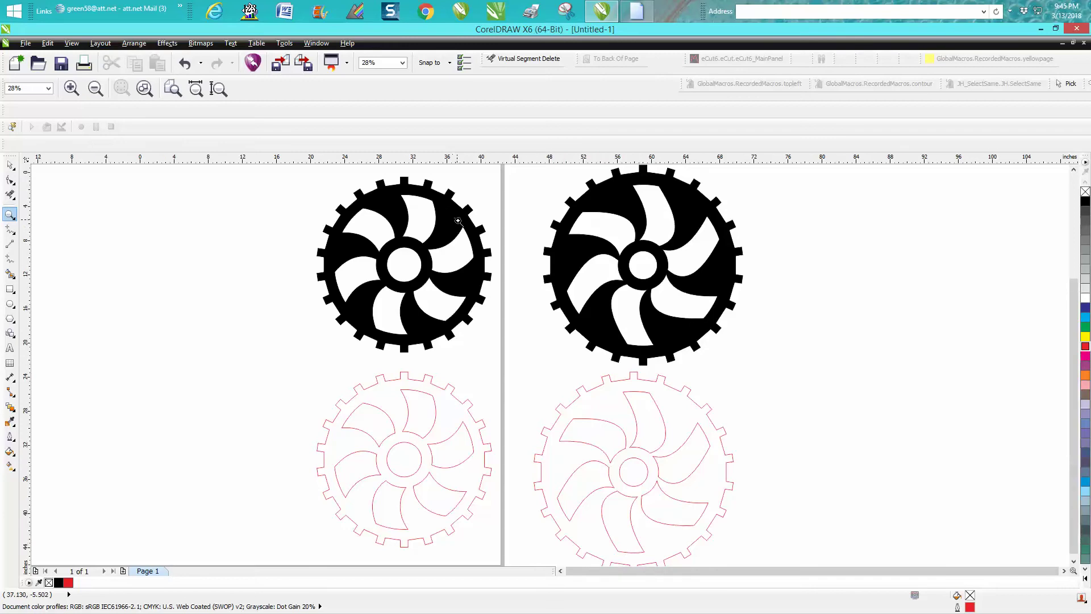
left_click_drag(138, 198, 480, 386)
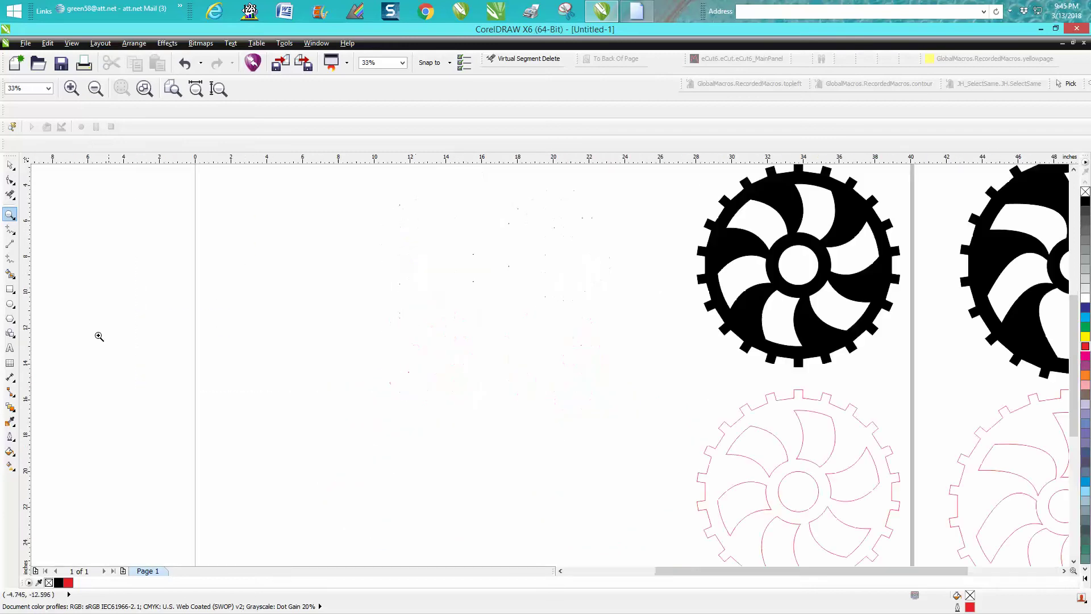
left_click(11, 320)
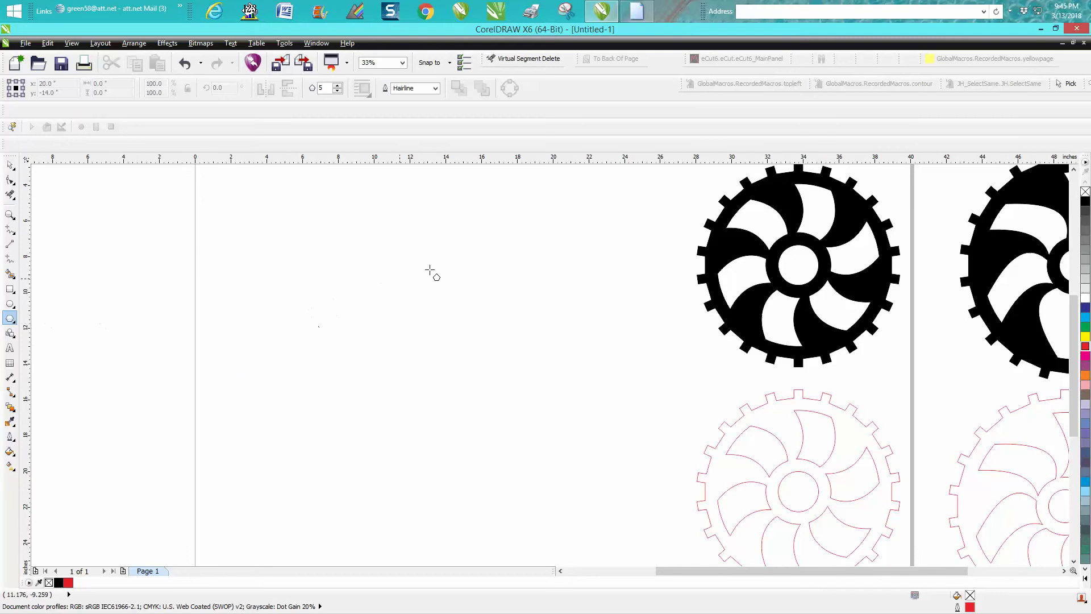
left_click_drag(562, 245, 470, 428)
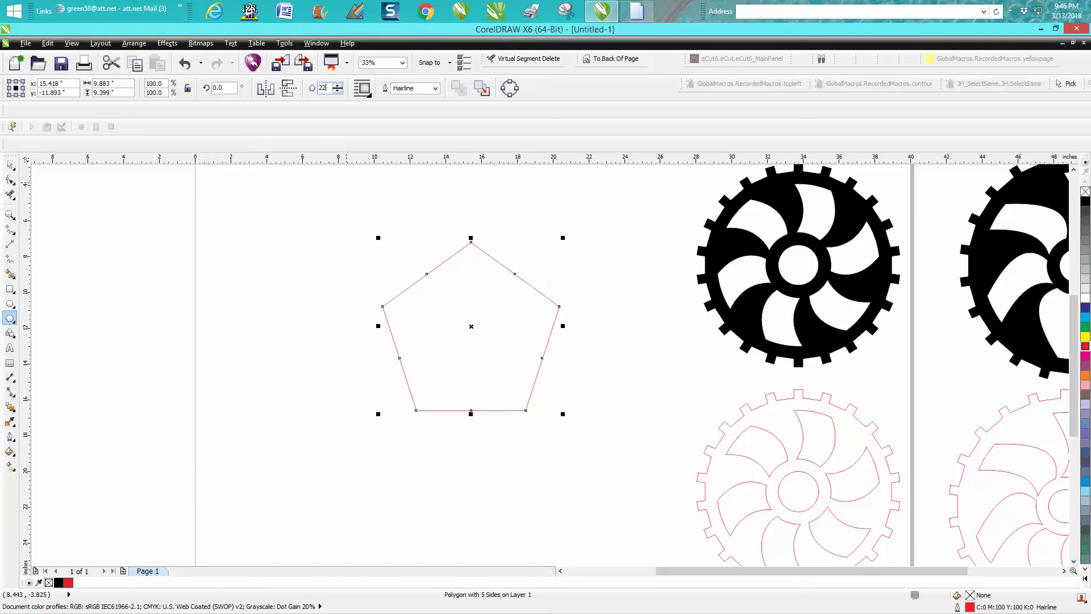
key("Return")
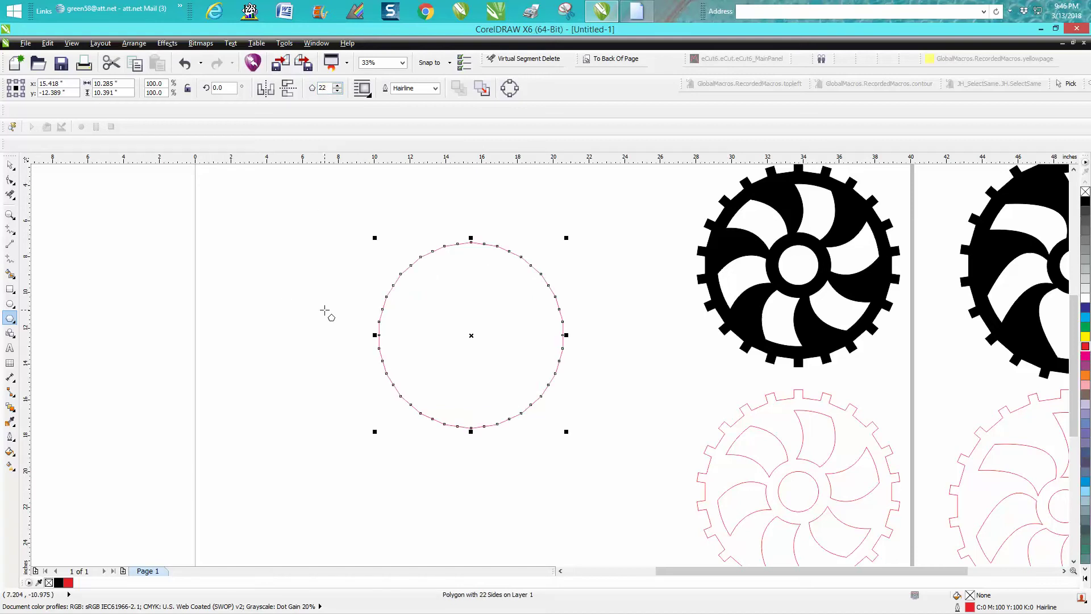
key("p")
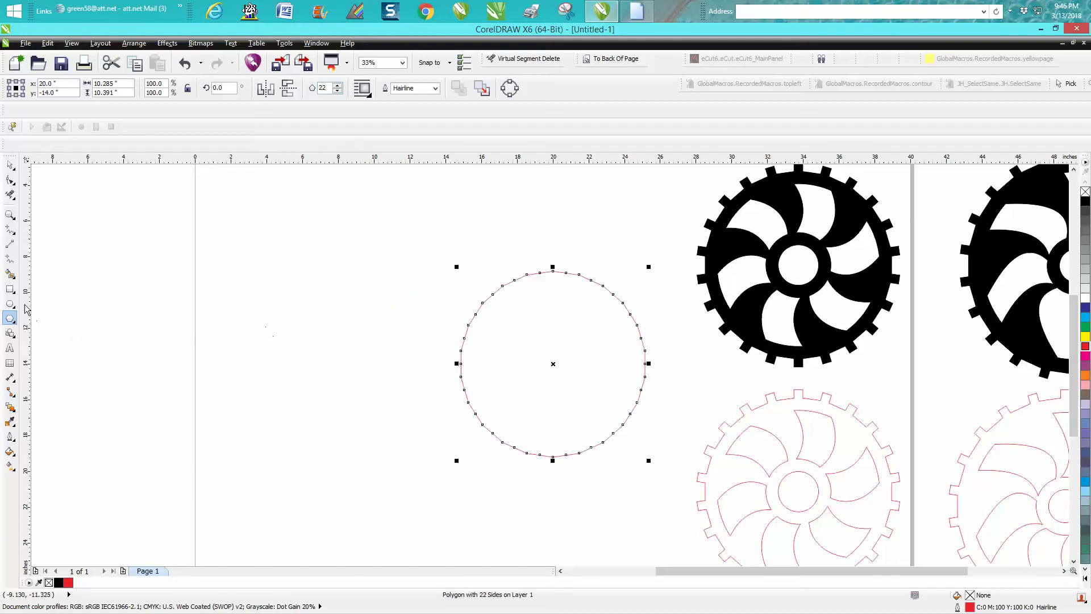
Draw a small square near the polygon and size it to 0.6 × 0.6 inches.
left_click(10, 214)
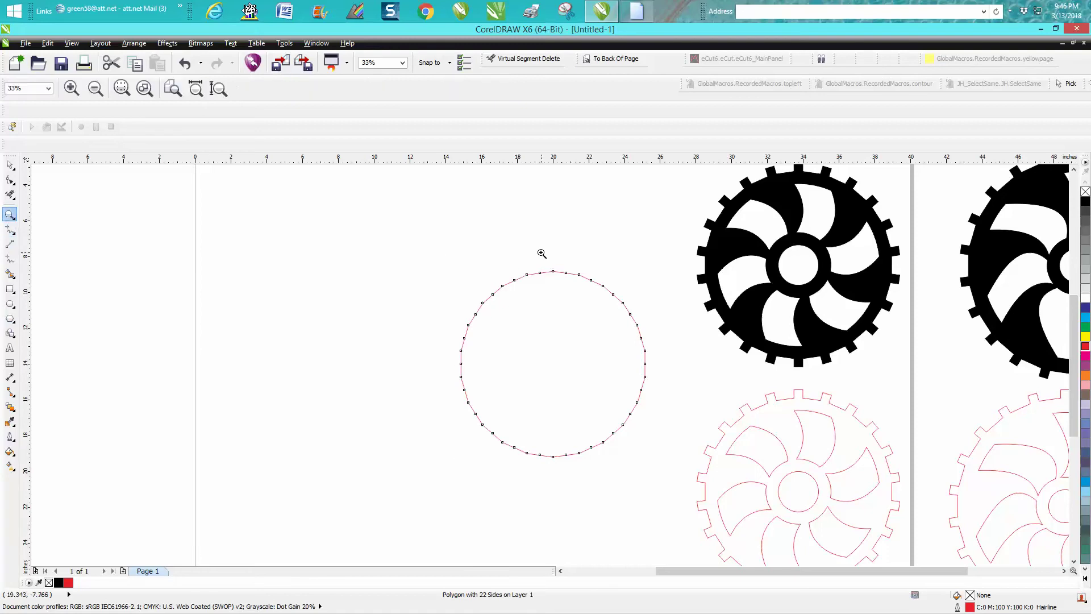
left_click_drag(444, 256, 666, 455)
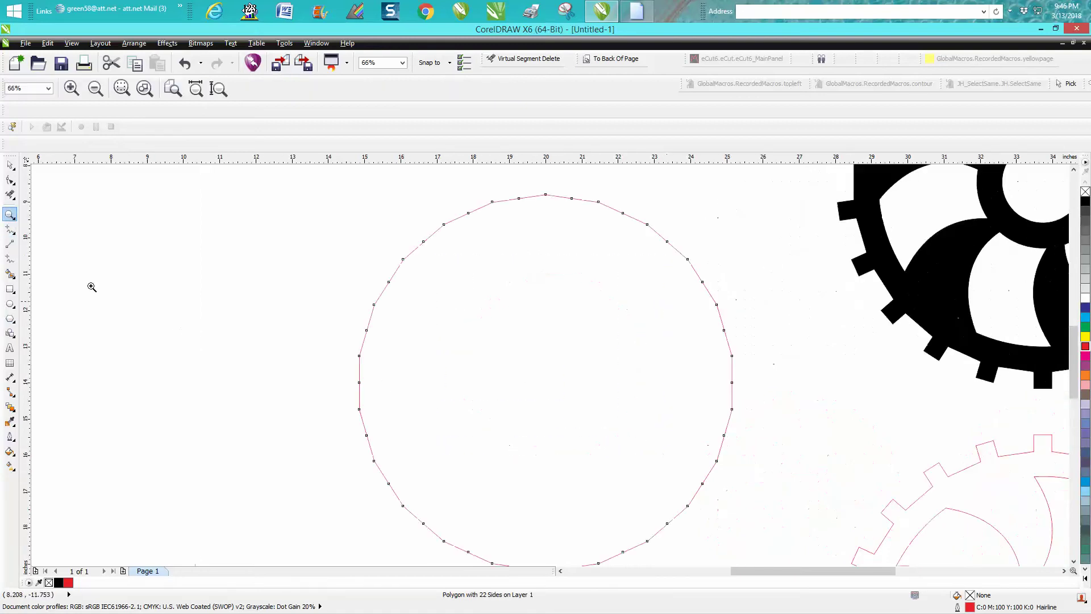
left_click(10, 289)
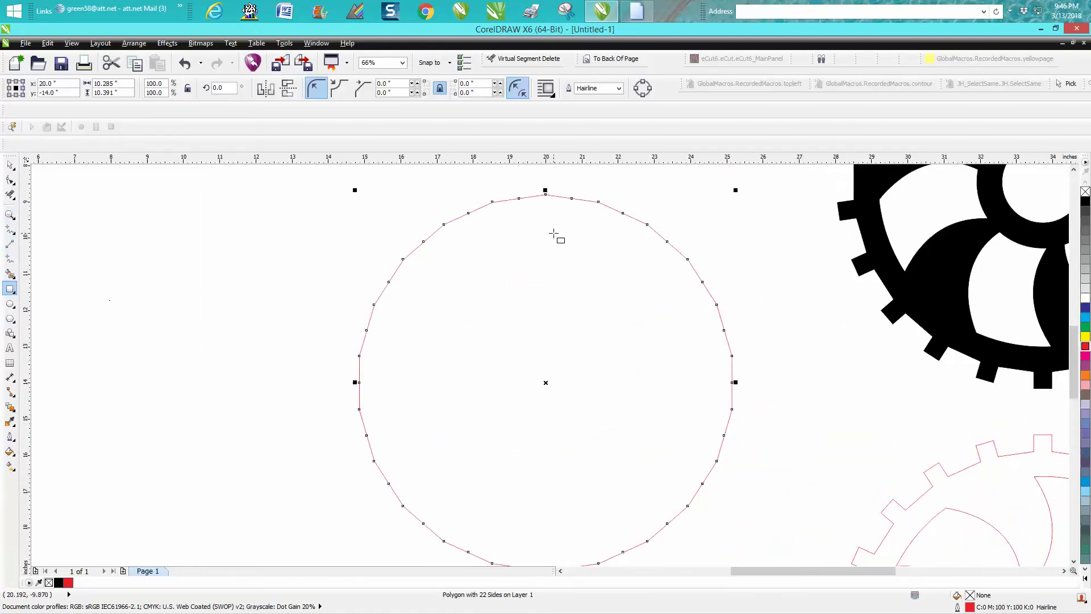
left_click_drag(549, 233, 524, 257)
double_click(121, 86)
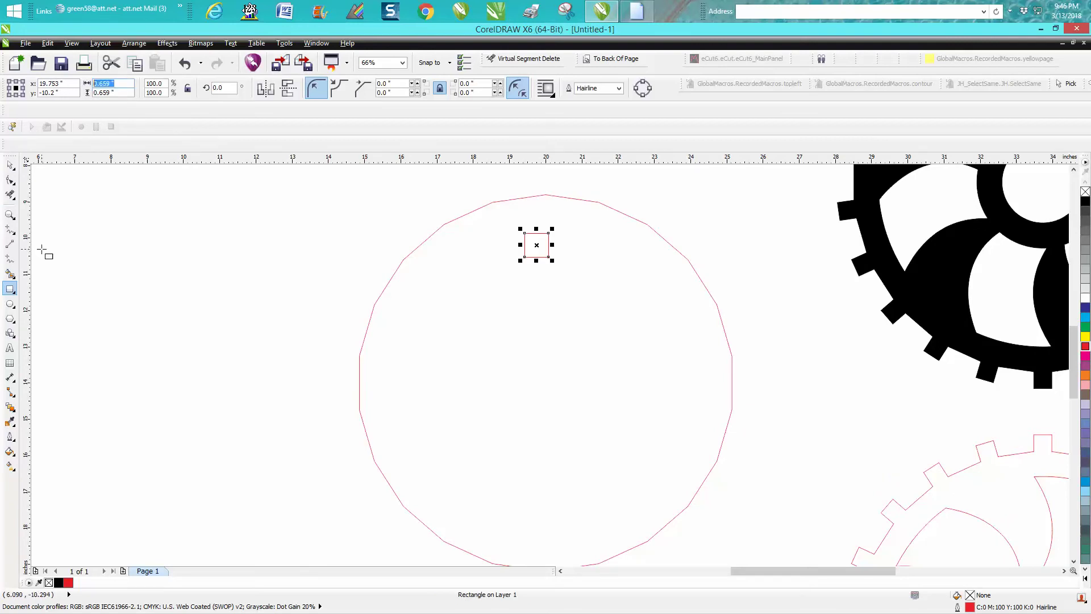
type(".6")
key("Tab")
type(".6")
key("Return")
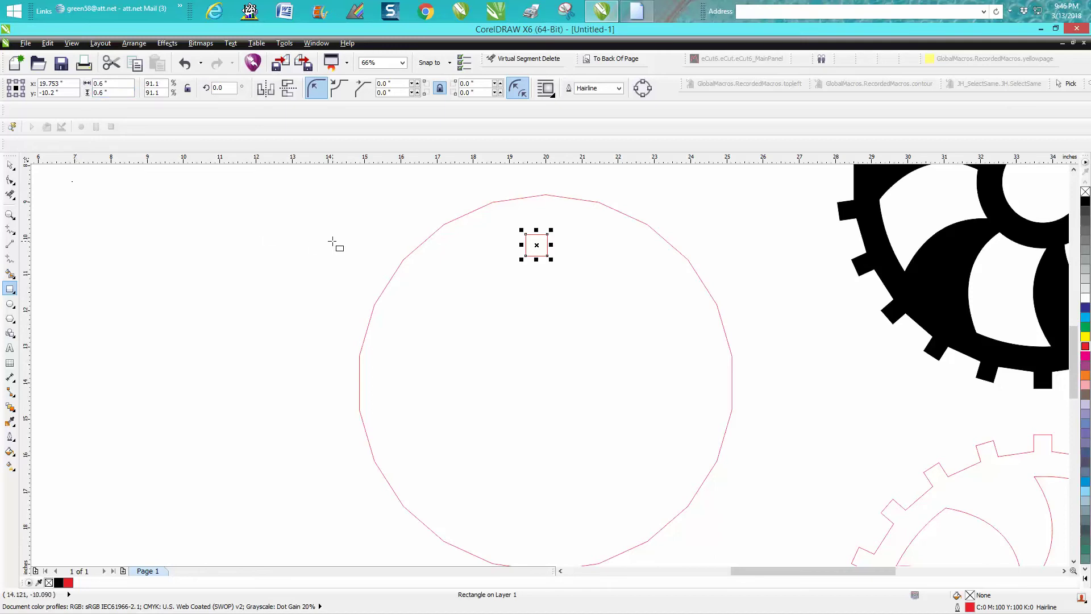
Centre the square on the page and select it together with the polygon.
key("p")
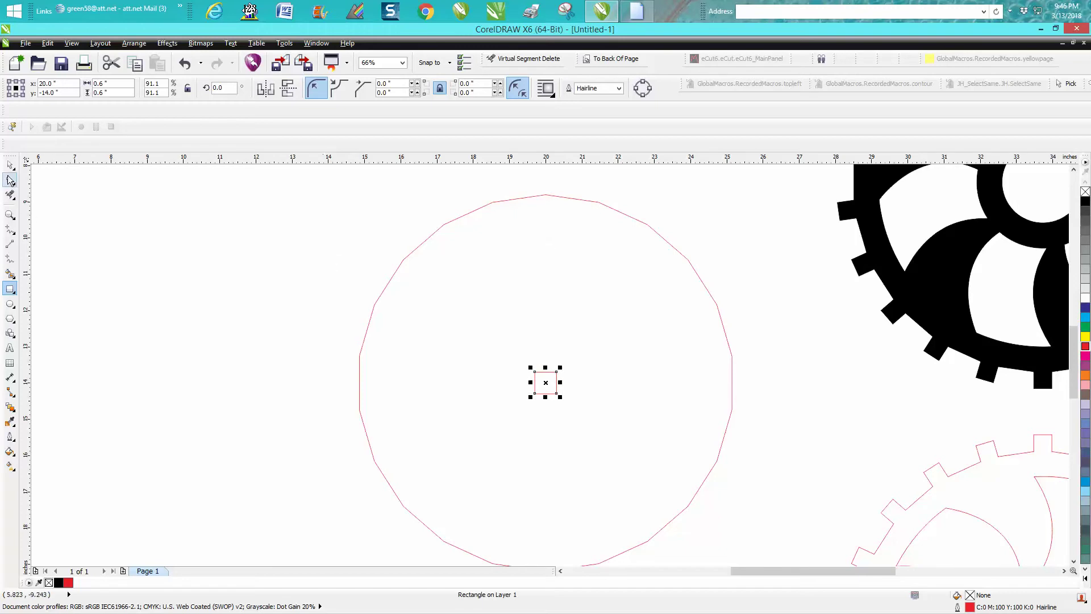
key("space")
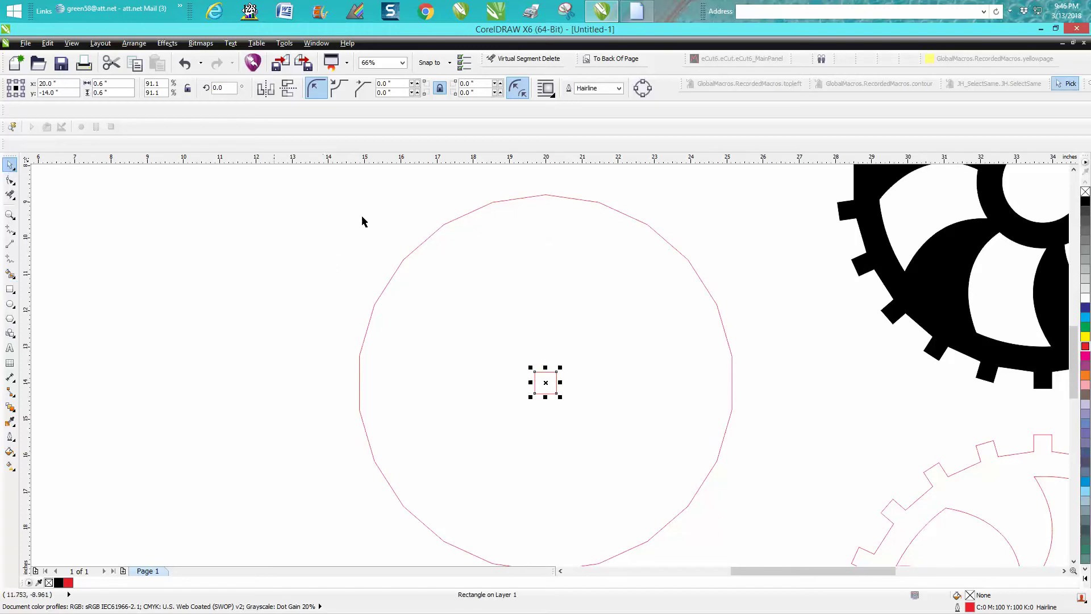
left_click(424, 241, "shift")
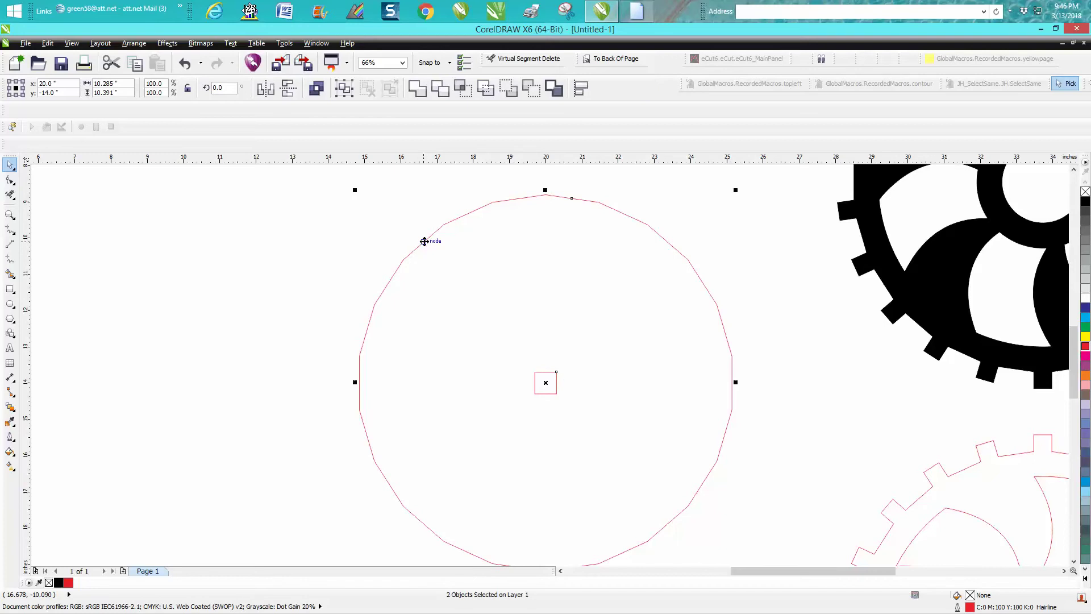
Align the square to the polygon's top and move it up over the top vertex (20.0, -8.577).
key("t")
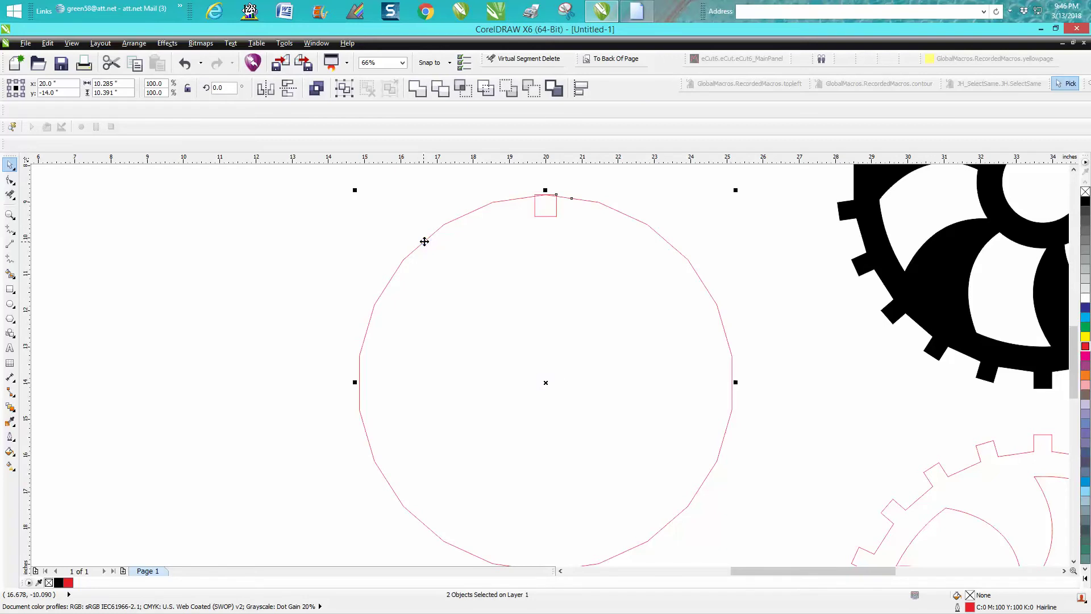
left_click(10, 215)
left_click_drag(527, 178, 591, 244)
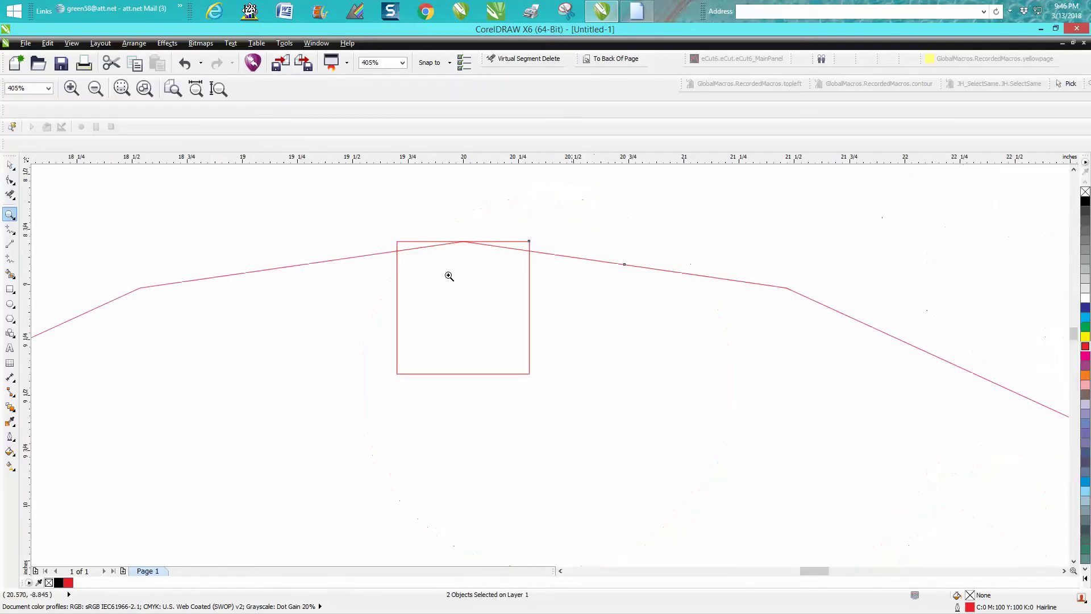
left_click(9, 165)
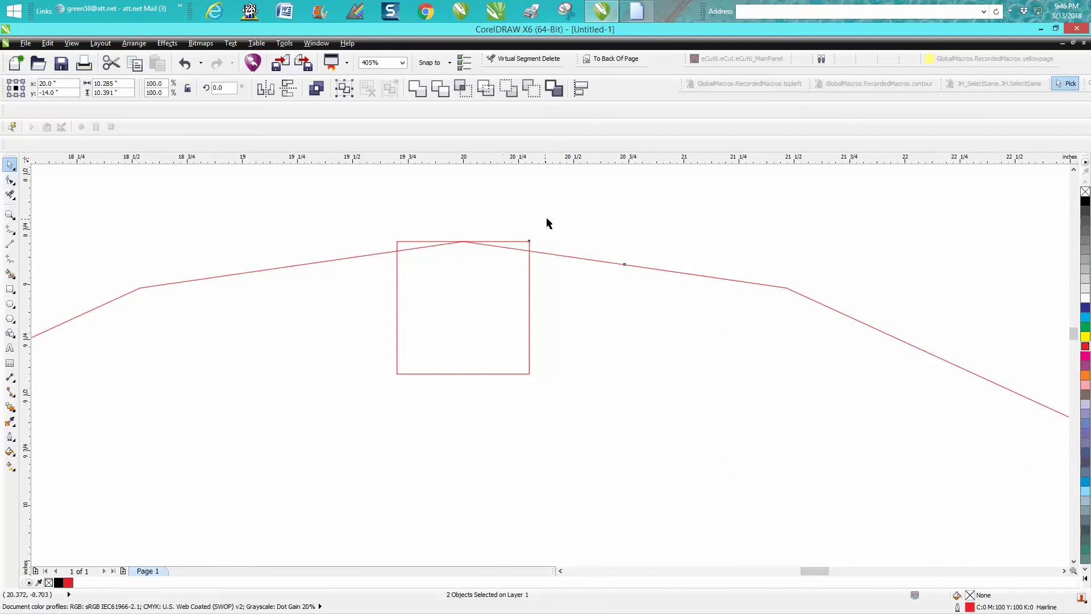
left_click(529, 249)
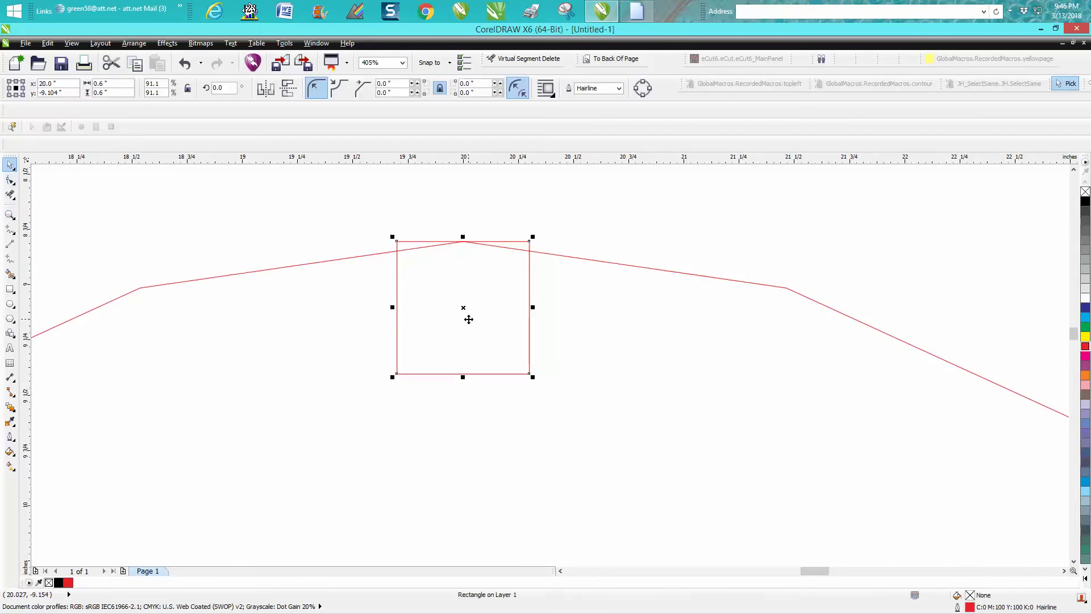
left_click_drag(463, 307, 460, 188)
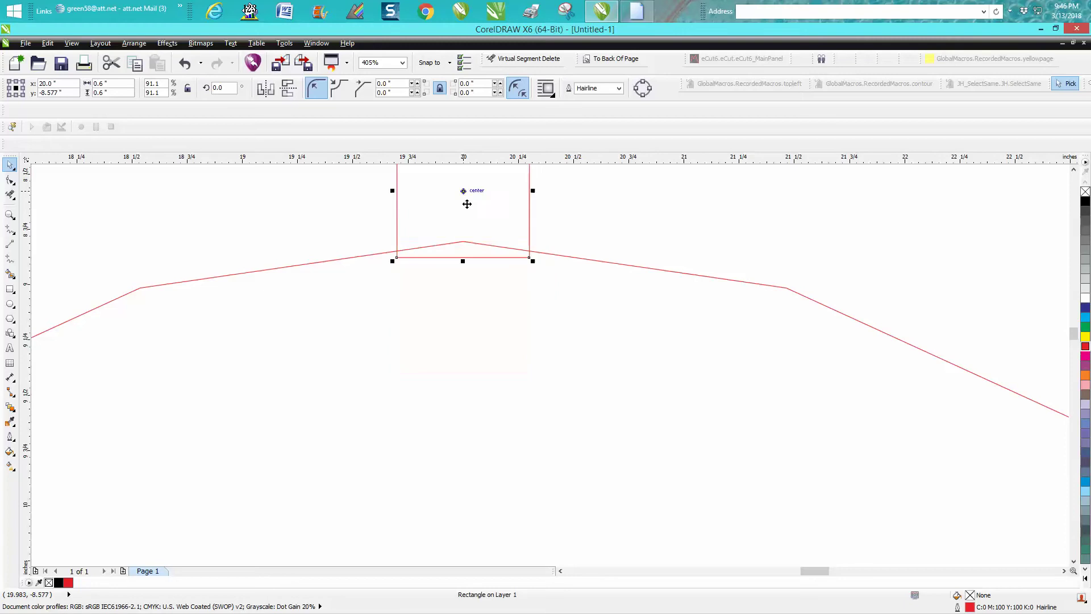
Zoom in closely on the square and pick the polygon with the Shape tool.
scroll(609, 247, "down", 2)
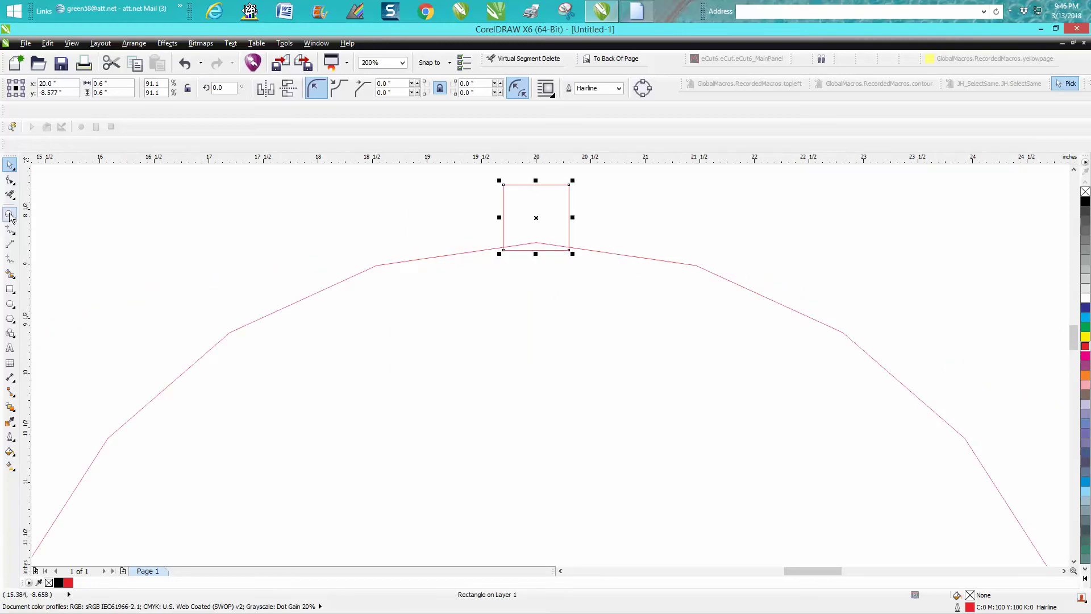
left_click(9, 215)
left_click_drag(466, 173, 652, 293)
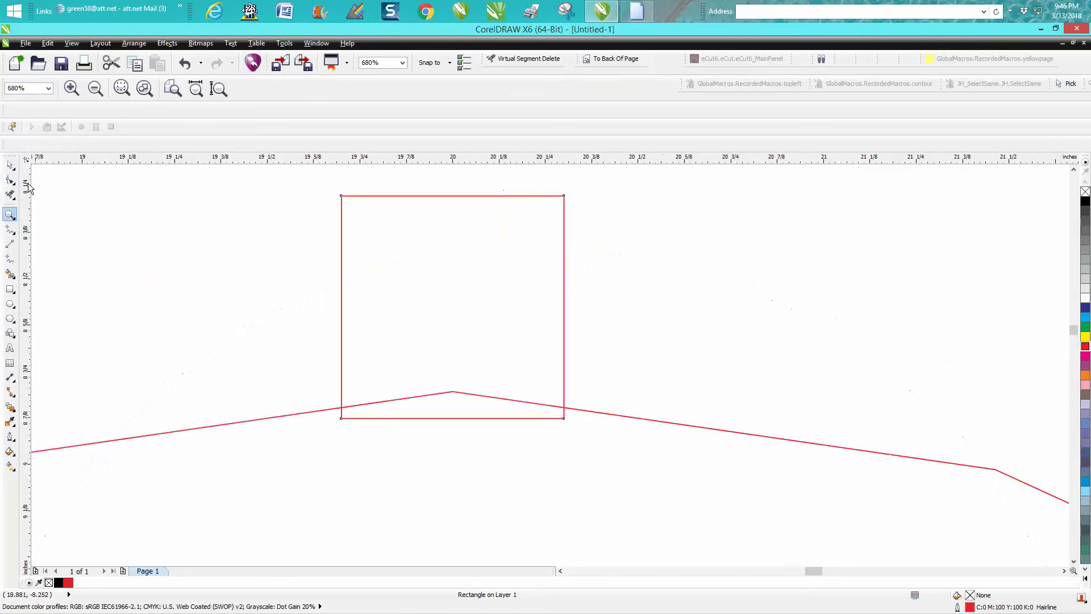
left_click(9, 181)
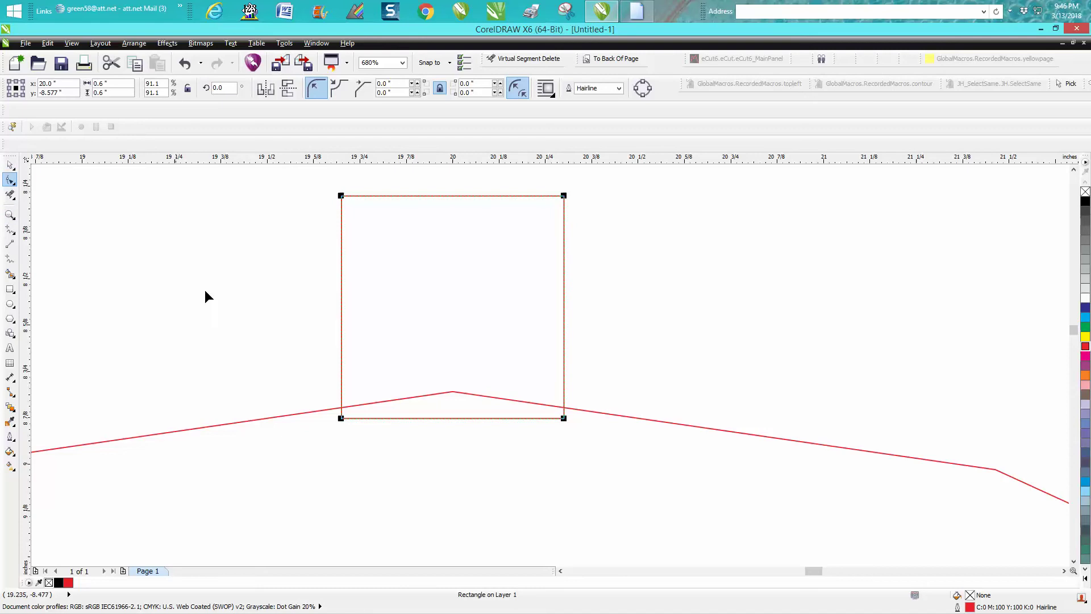
left_click(452, 391)
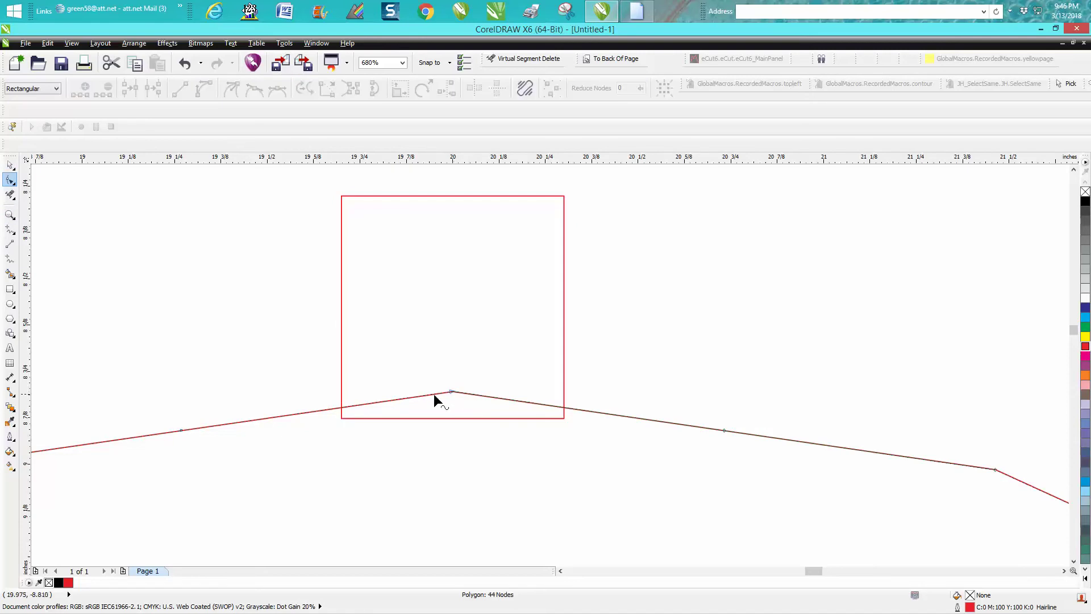
Add nodes where the polygon meets the square and drag them to the square's top corners, forming a tab.
double_click(342, 408)
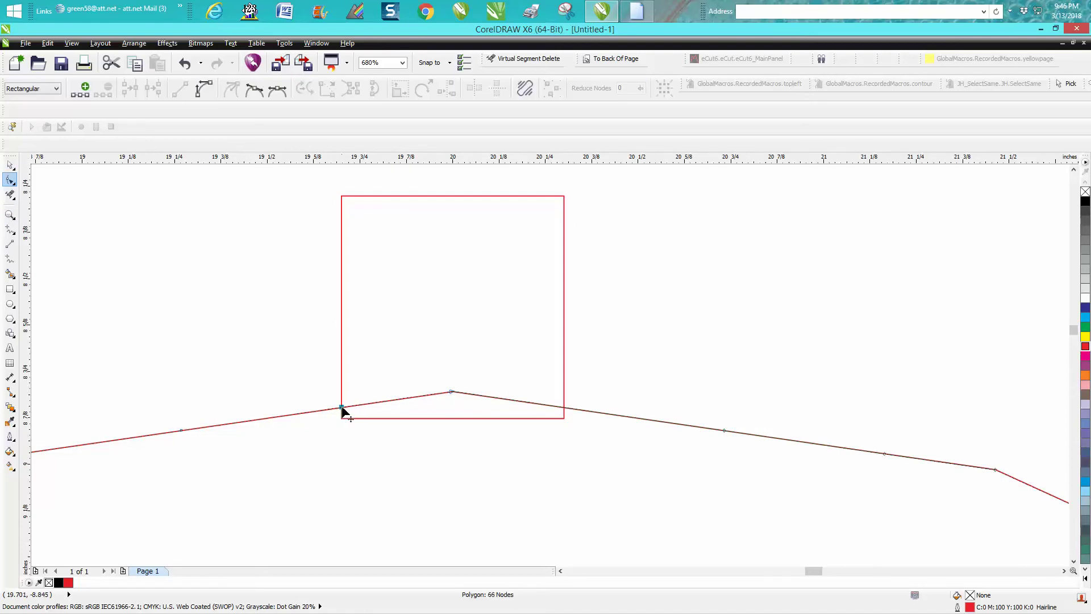
left_click(565, 409)
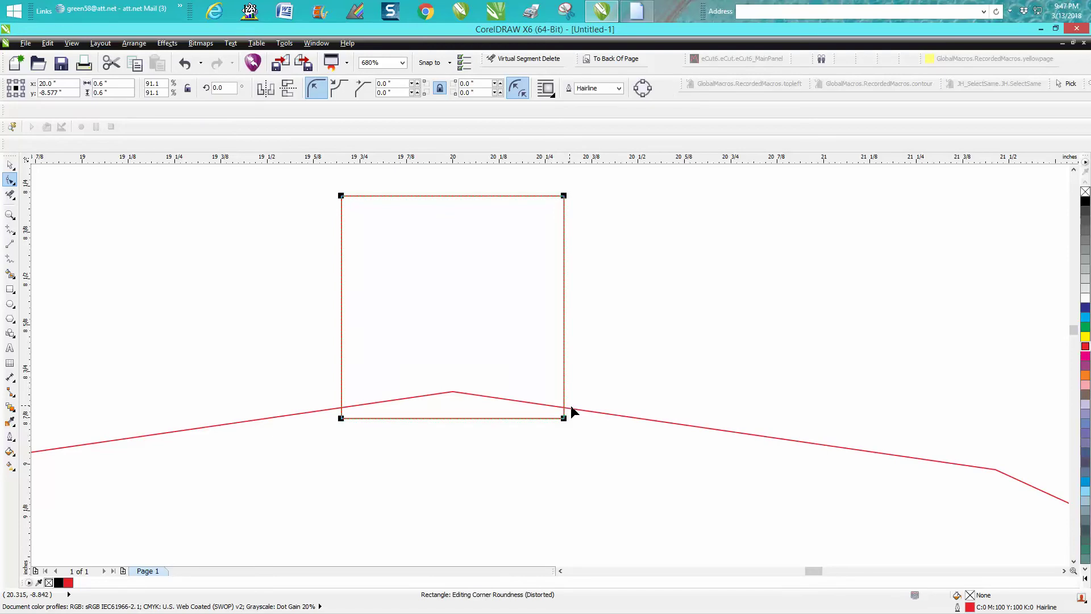
left_click(572, 408)
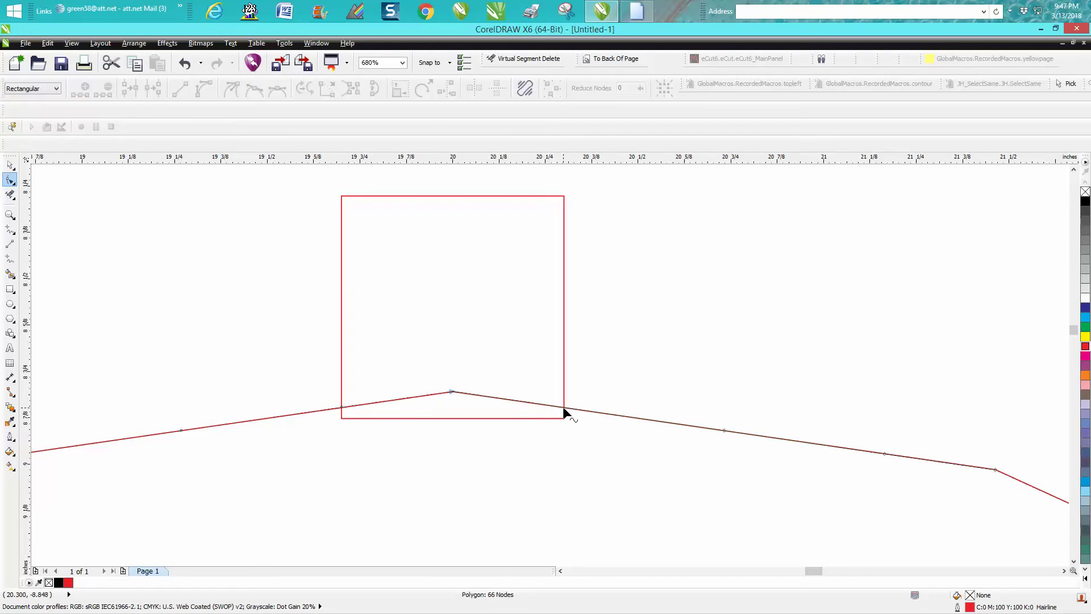
double_click(563, 407)
left_click_drag(451, 391, 342, 197)
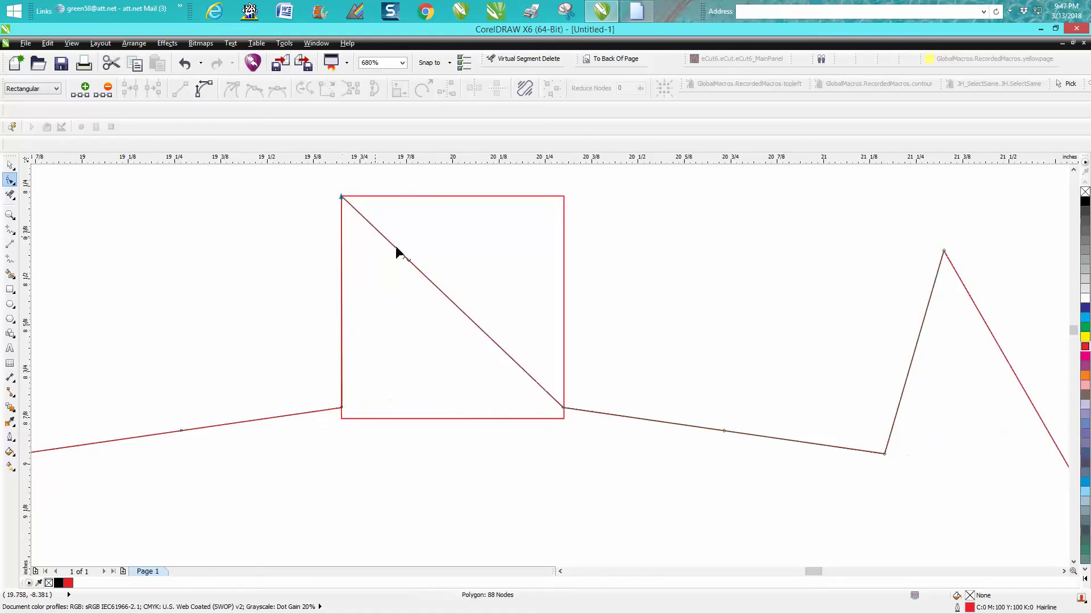
double_click(442, 283)
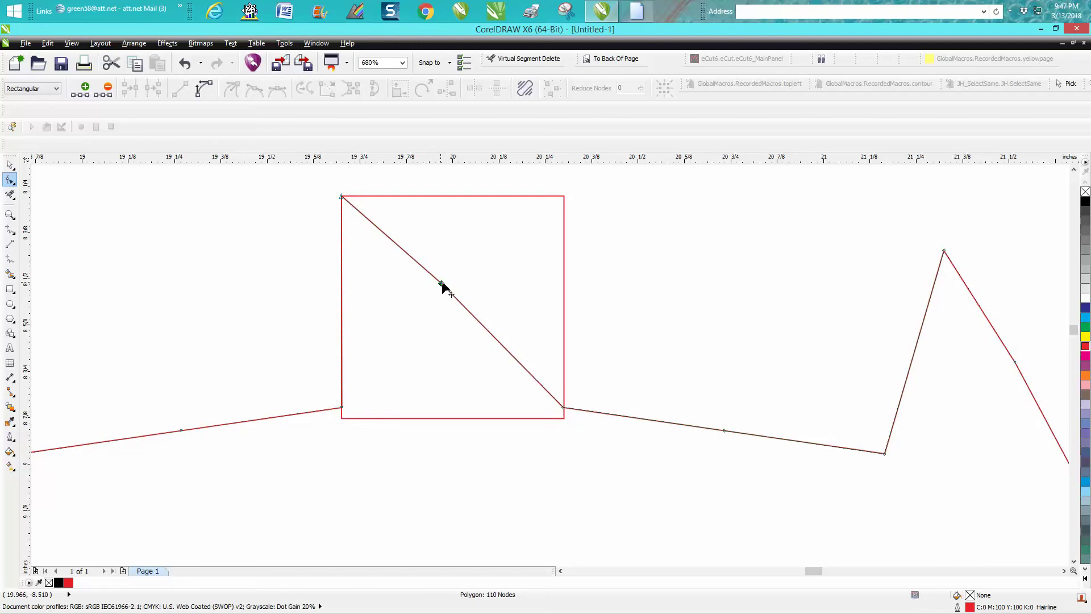
left_click_drag(442, 283, 560, 195)
key("space")
Zoom out to the whole gear outline and select it.
key("Escape")
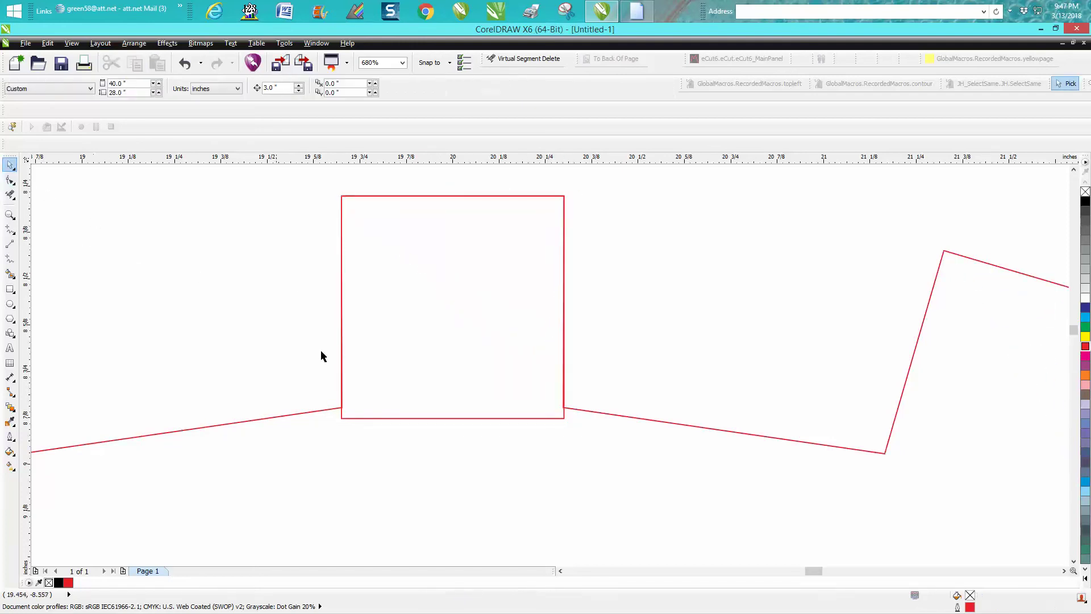
left_click(431, 418)
key("Escape")
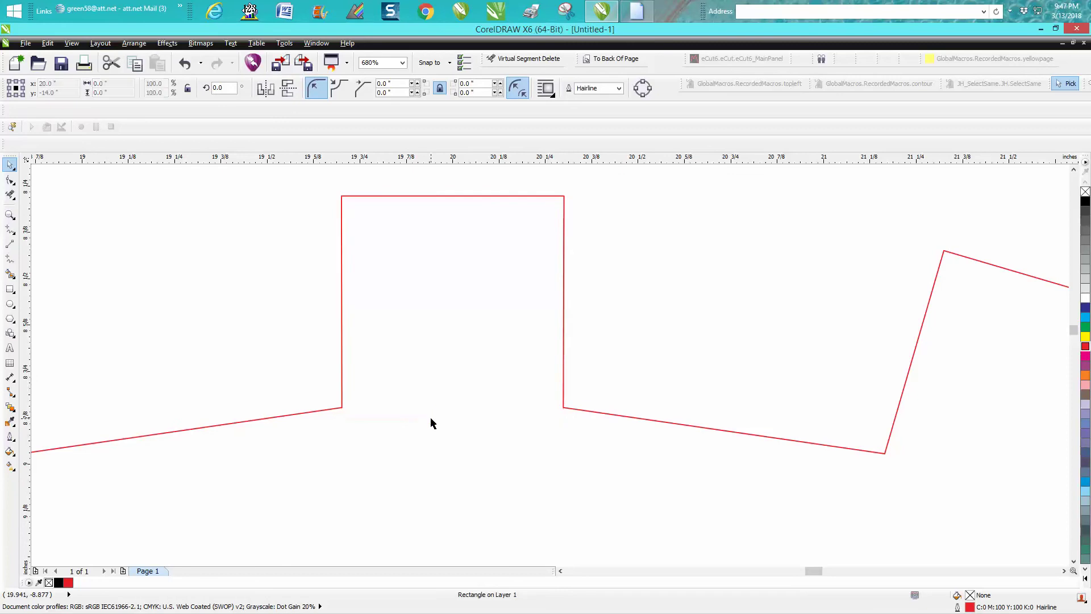
scroll(410, 419, "down", 6)
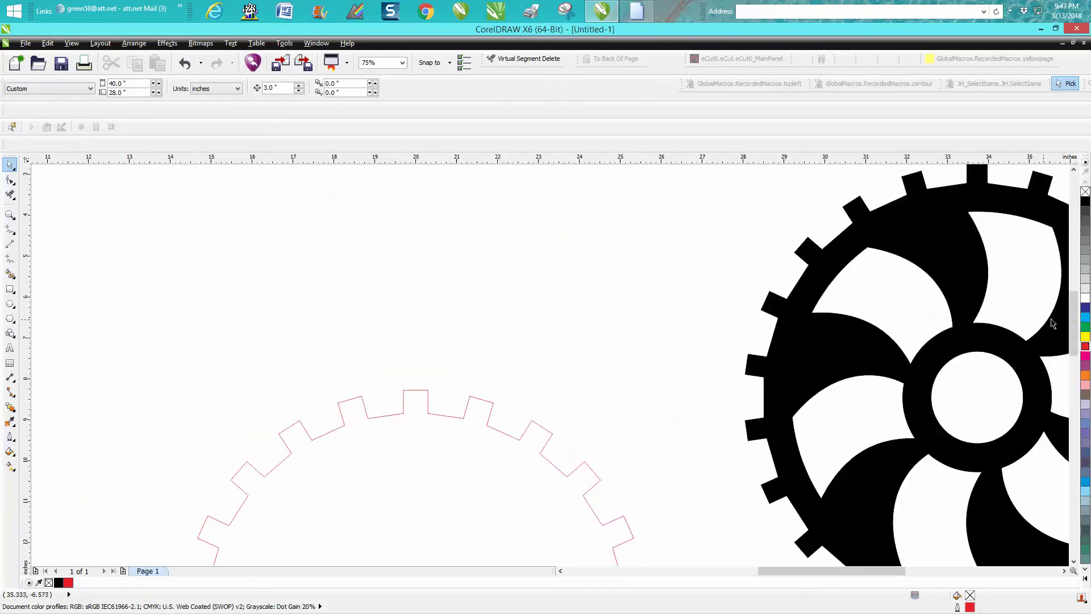
scroll(780, 376, "down", 3)
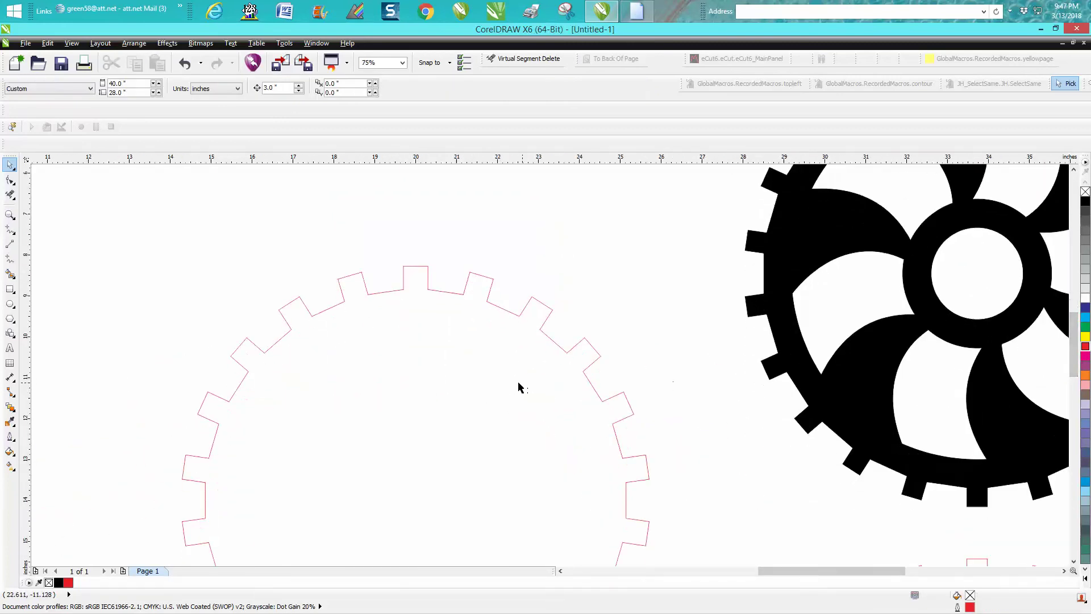
scroll(494, 381, "down", 2)
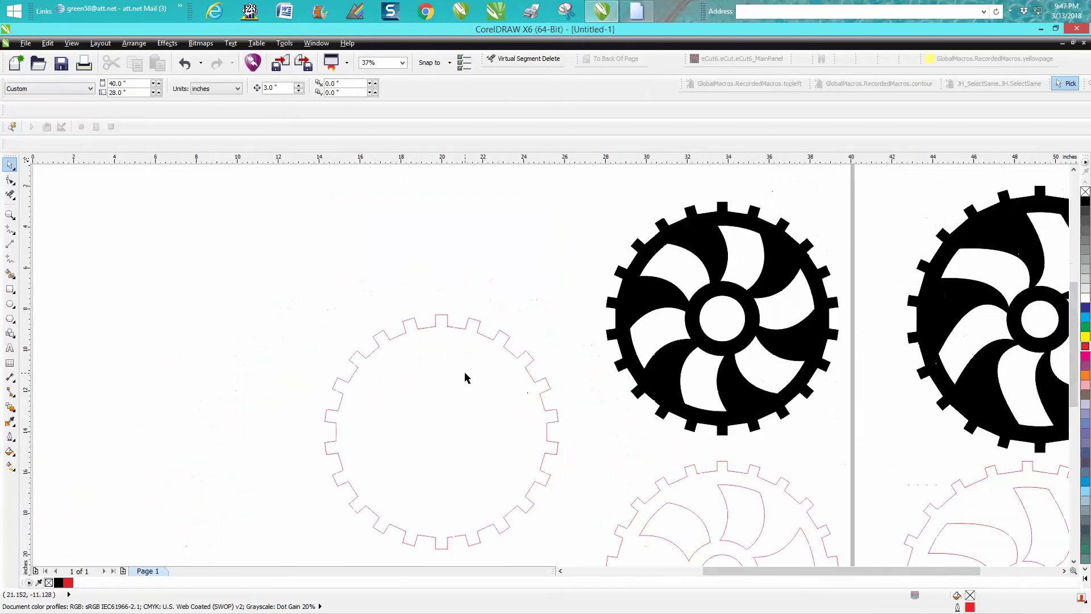
left_click(401, 337)
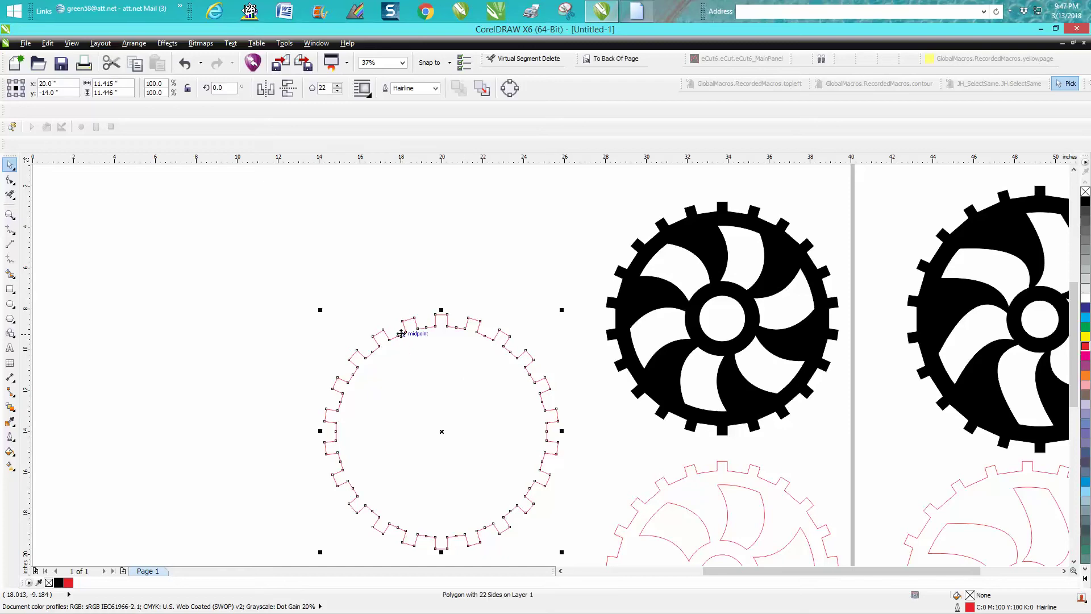
Try 16 and 28 sides on the gear outline, then return it to 22 sides.
double_click(323, 88)
key("Return")
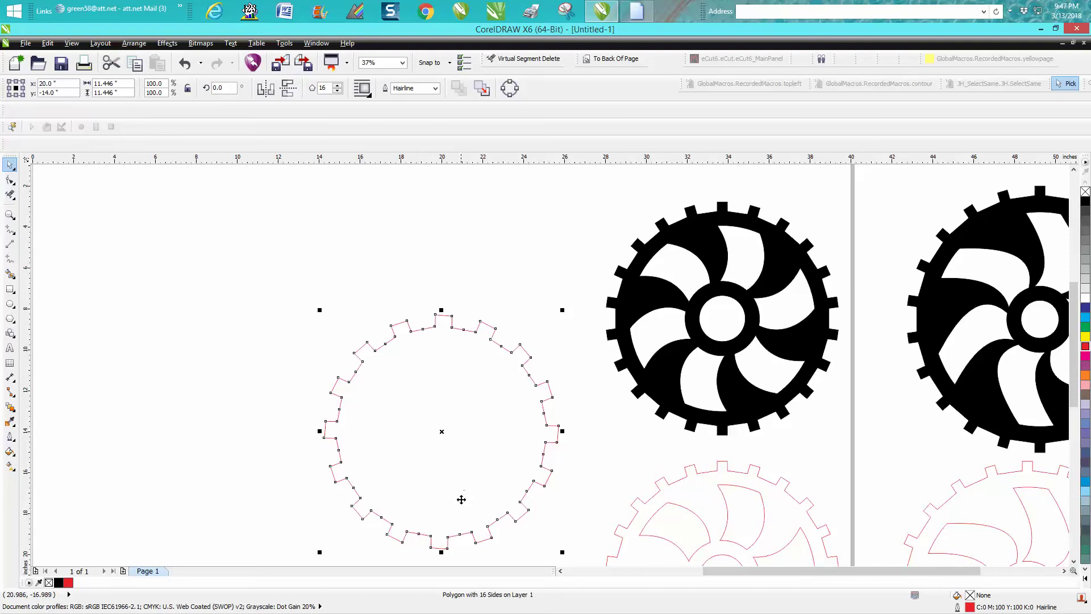
double_click(323, 88)
type("28")
key("Return")
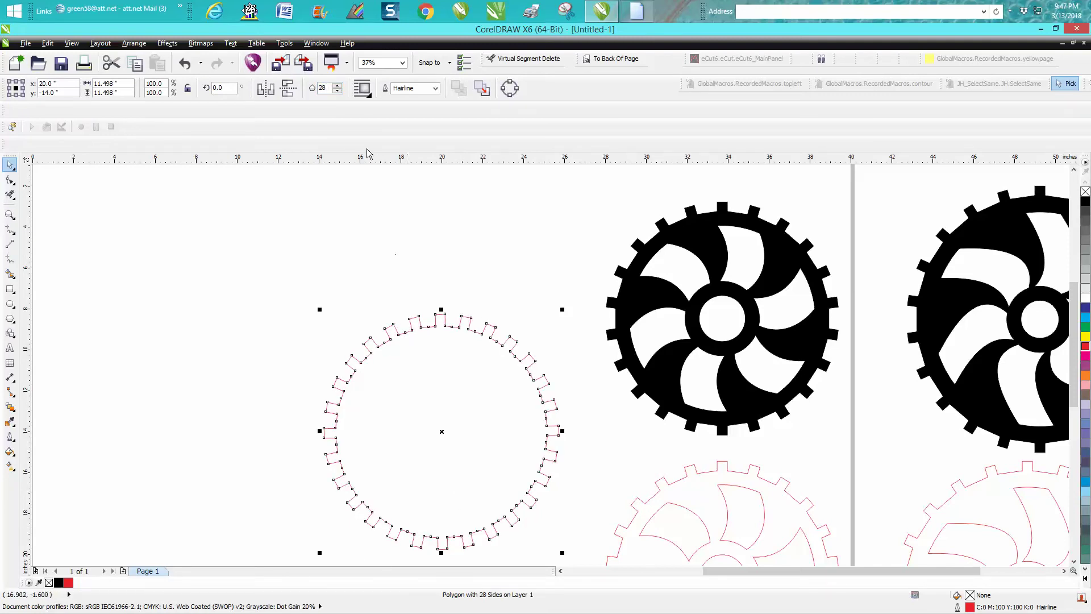
double_click(323, 88)
key("Return")
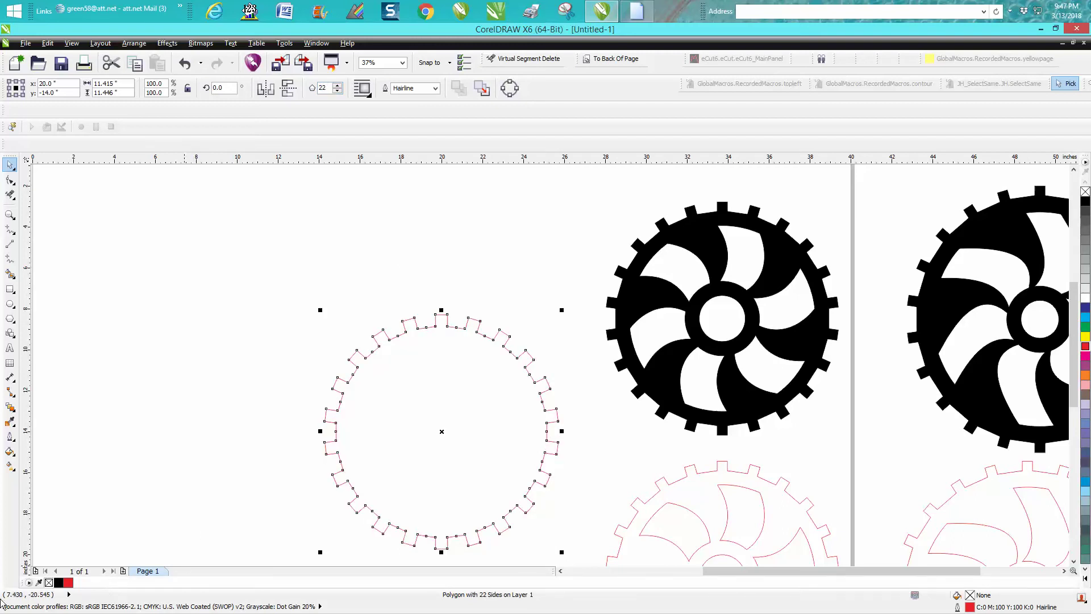
Zoom in and draw a small hub circle at the gear's centre.
left_click(10, 215)
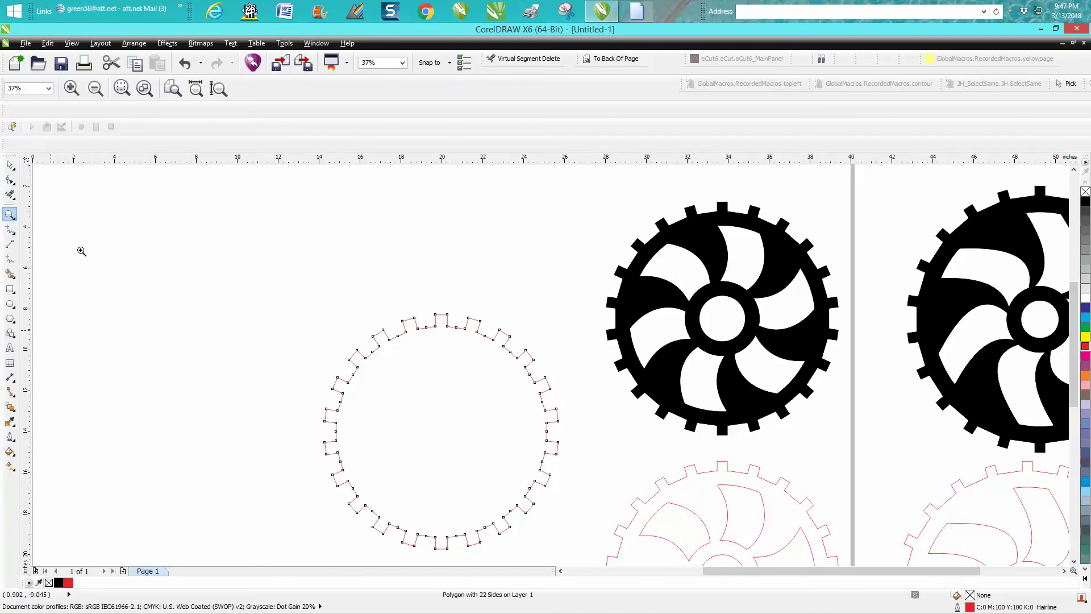
left_click_drag(317, 316, 582, 516)
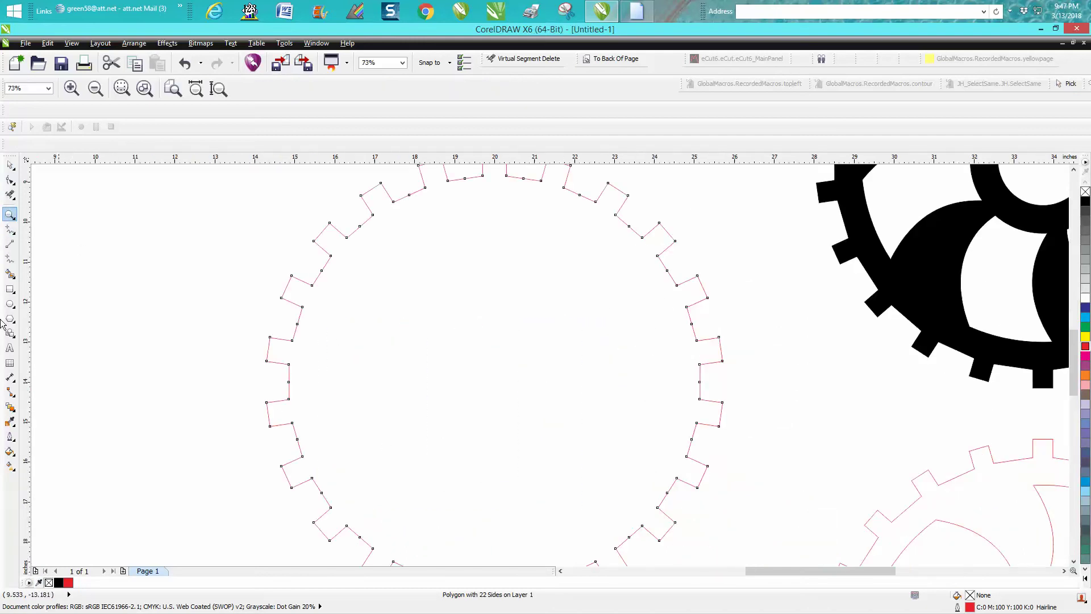
left_click(10, 303)
left_click_drag(576, 332, 525, 383)
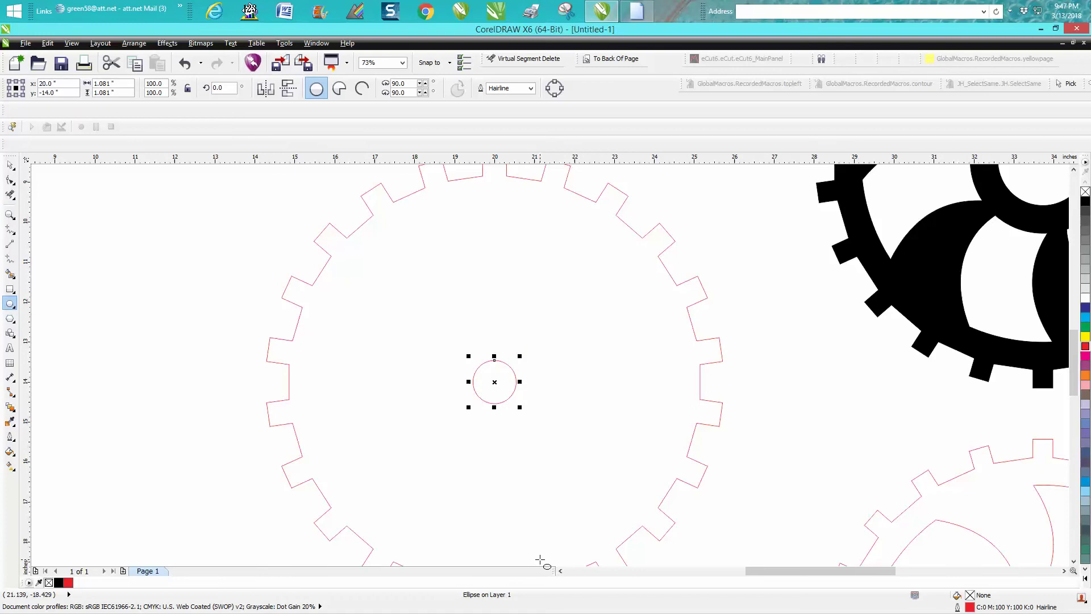
Draw a tall 0.996 × 3.684 inch rectangle and move it up above the hub circle.
left_click(9, 288)
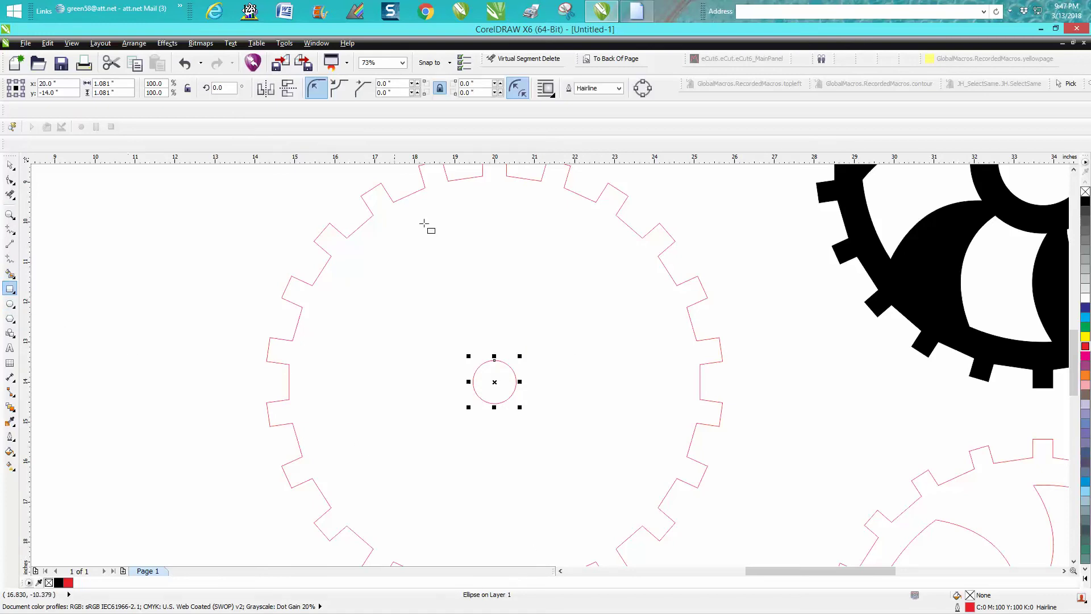
left_click_drag(474, 198, 515, 345)
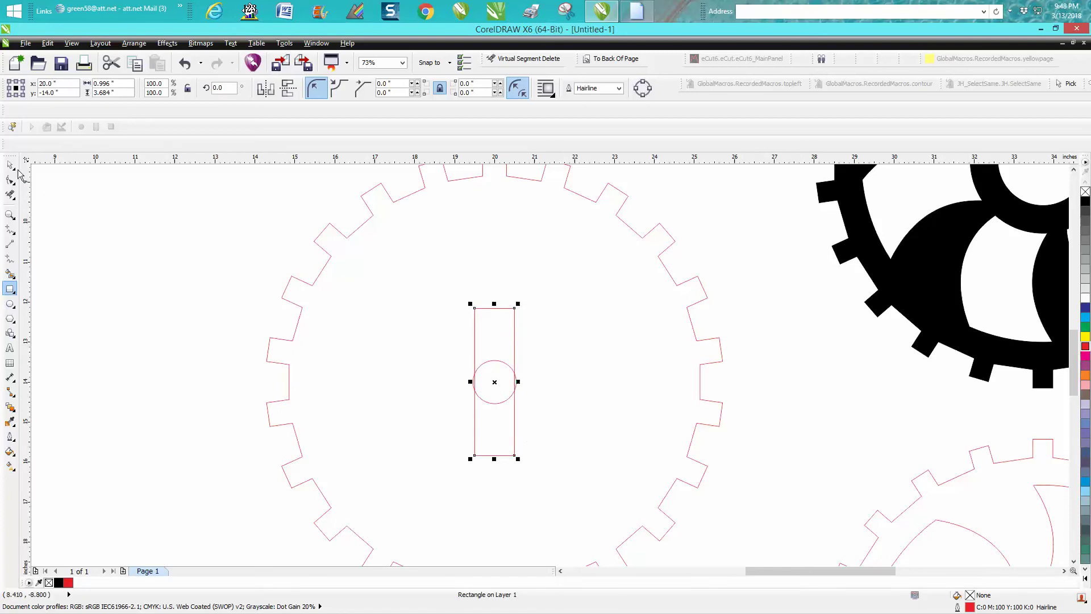
left_click(16, 167)
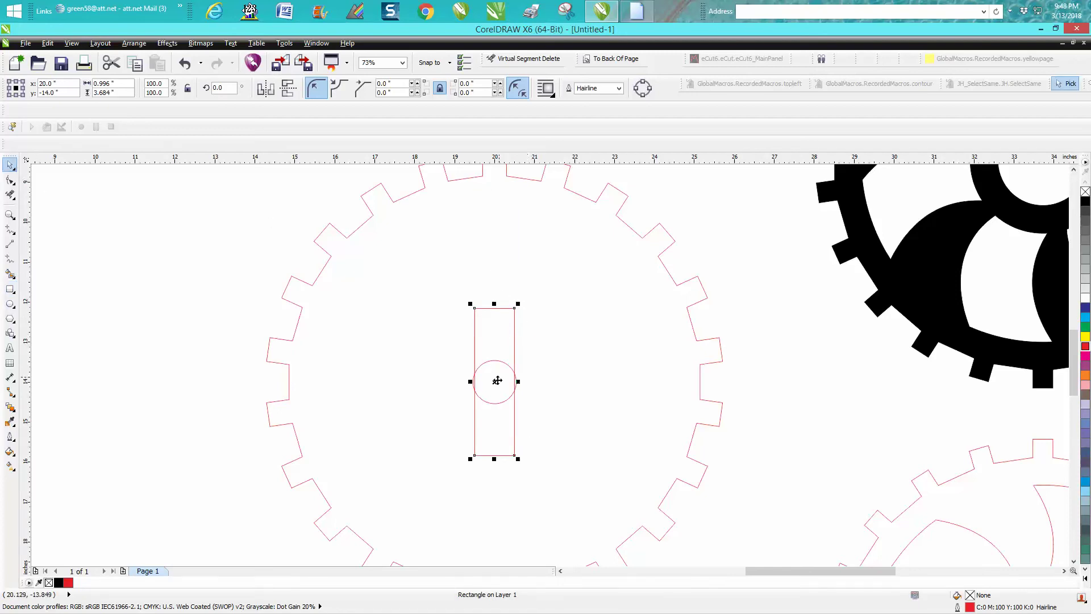
left_click_drag(493, 381, 488, 272)
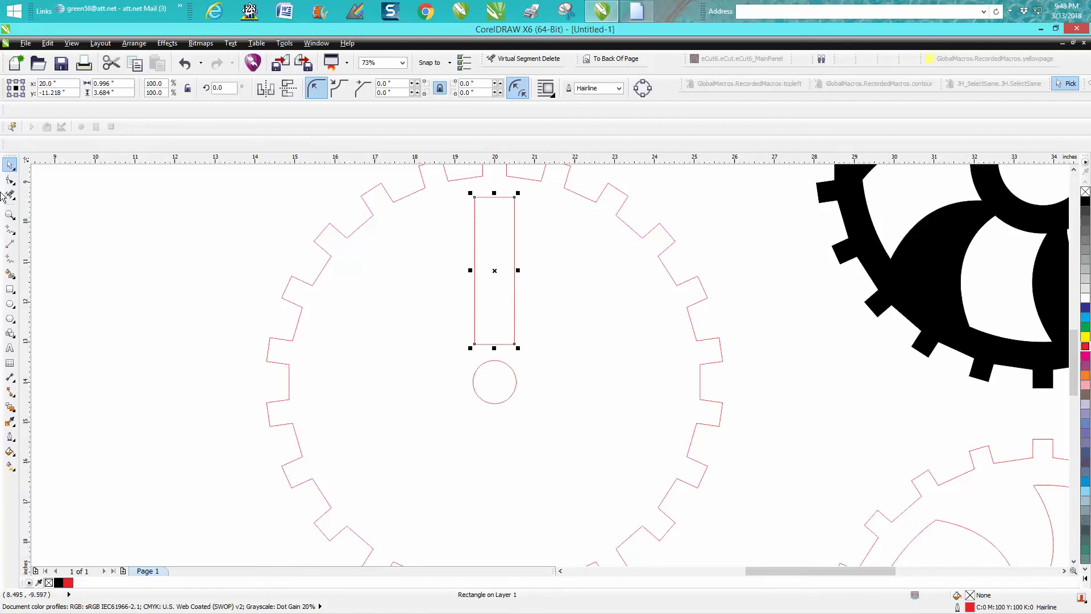
left_click(134, 44)
Convert the rectangle to curves and make all its segments curved.
left_click(187, 247)
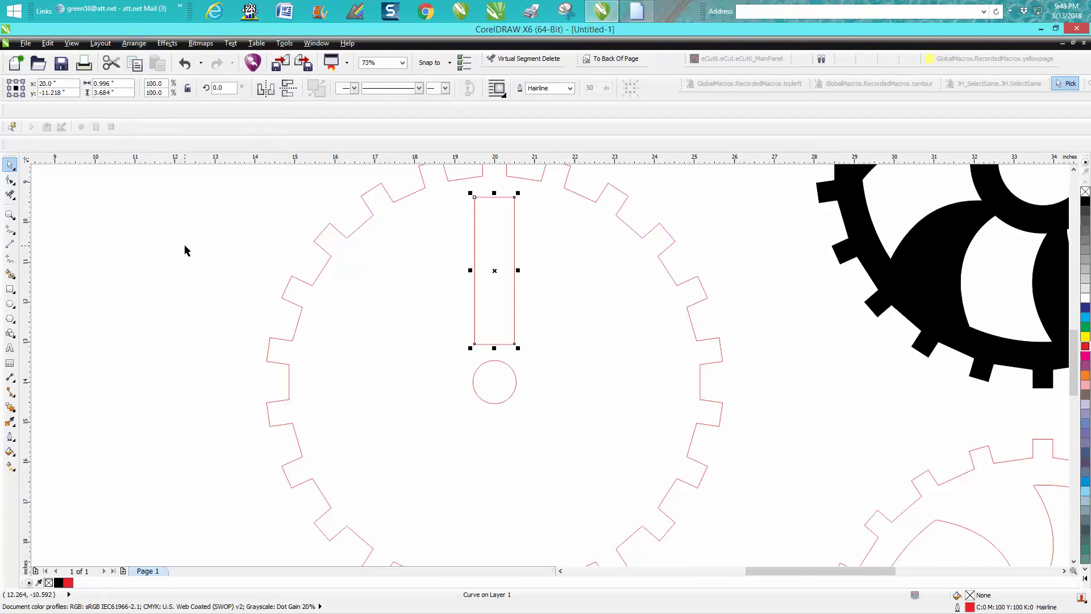
left_click(10, 180)
left_click_drag(449, 189, 564, 372)
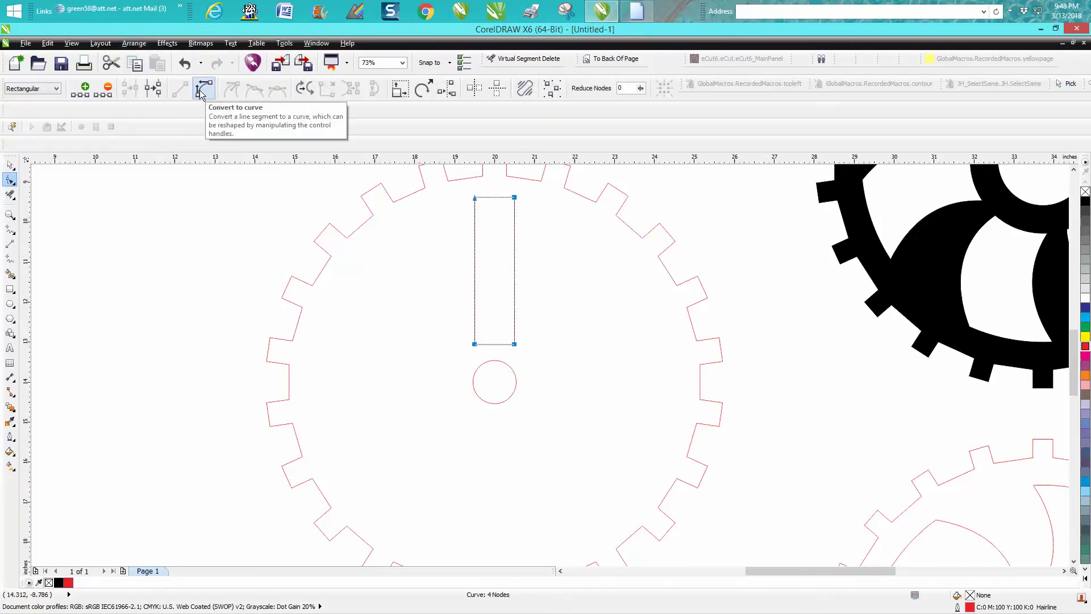
left_click(200, 91)
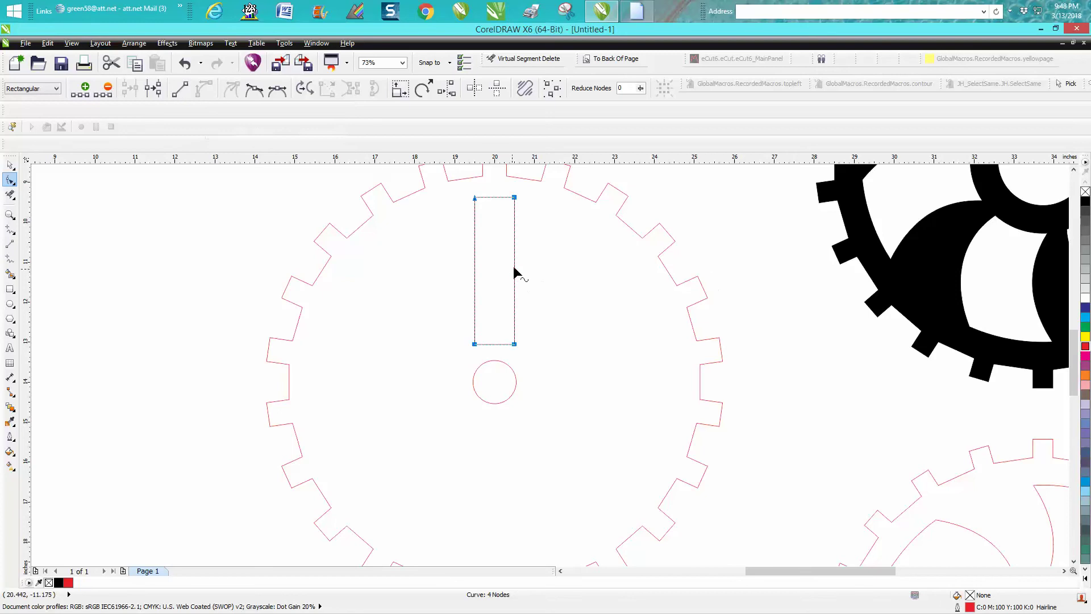
left_click(540, 279)
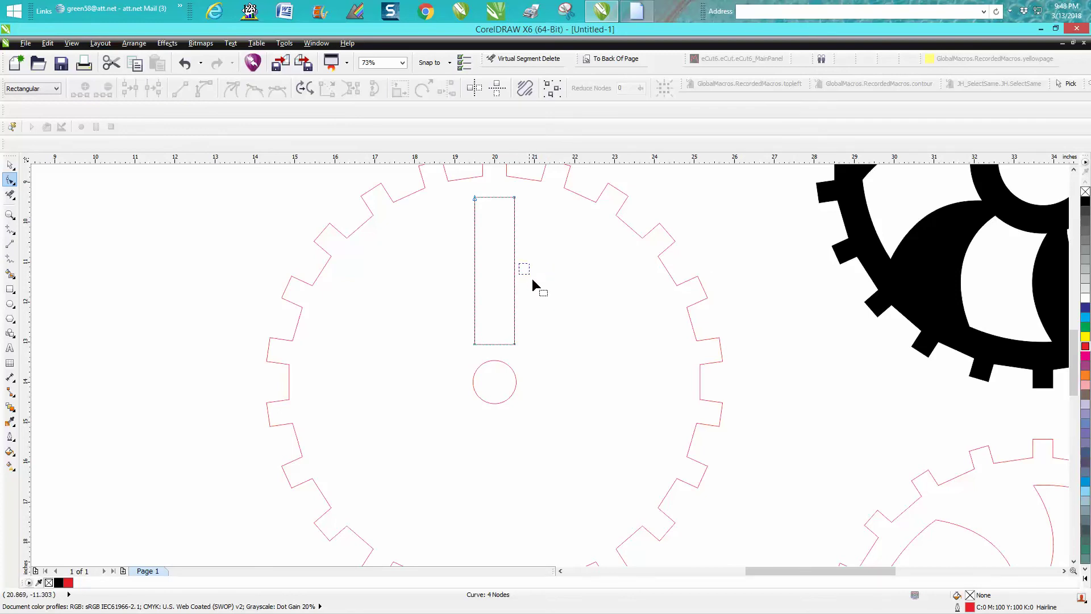
Bow the sides and adjust the corners into a tapering blade about 2.52 × 4.058 inches.
left_click_drag(514, 271, 560, 312)
left_click_drag(478, 263, 522, 290)
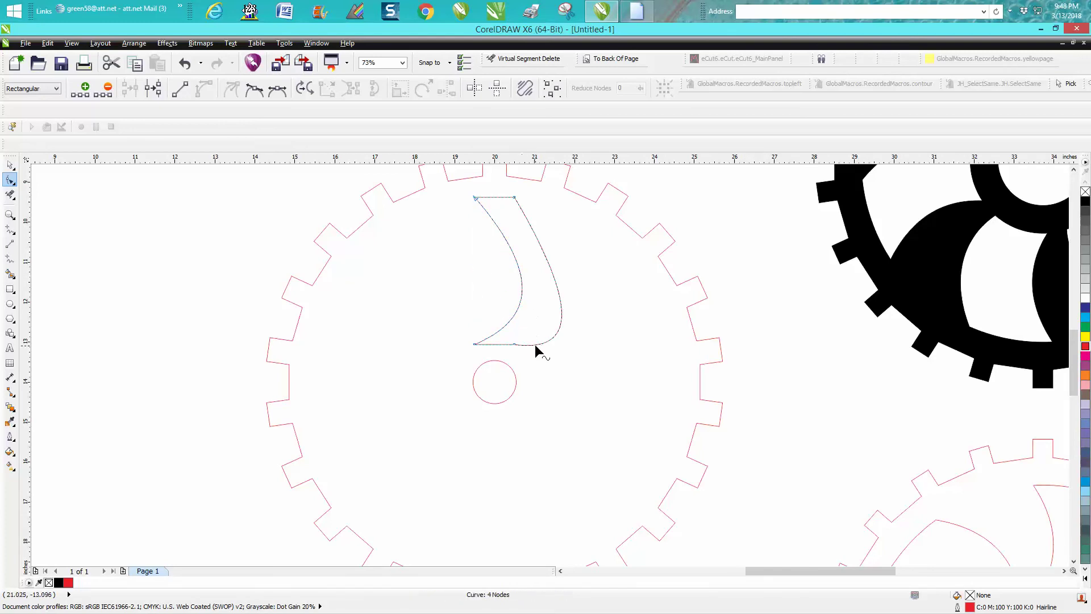
left_click_drag(514, 344, 521, 359)
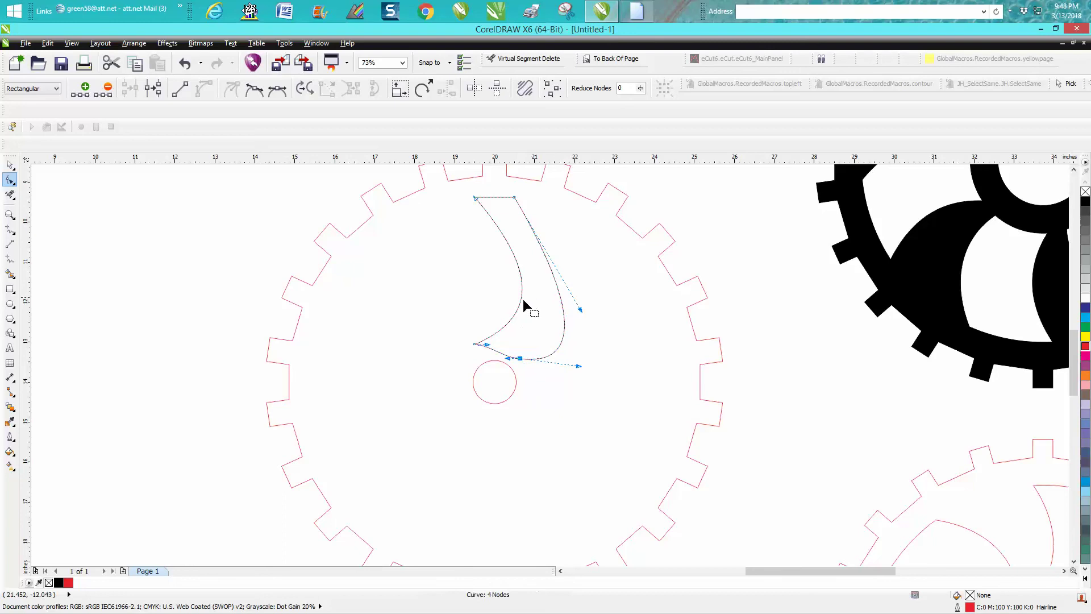
left_click_drag(515, 198, 535, 203)
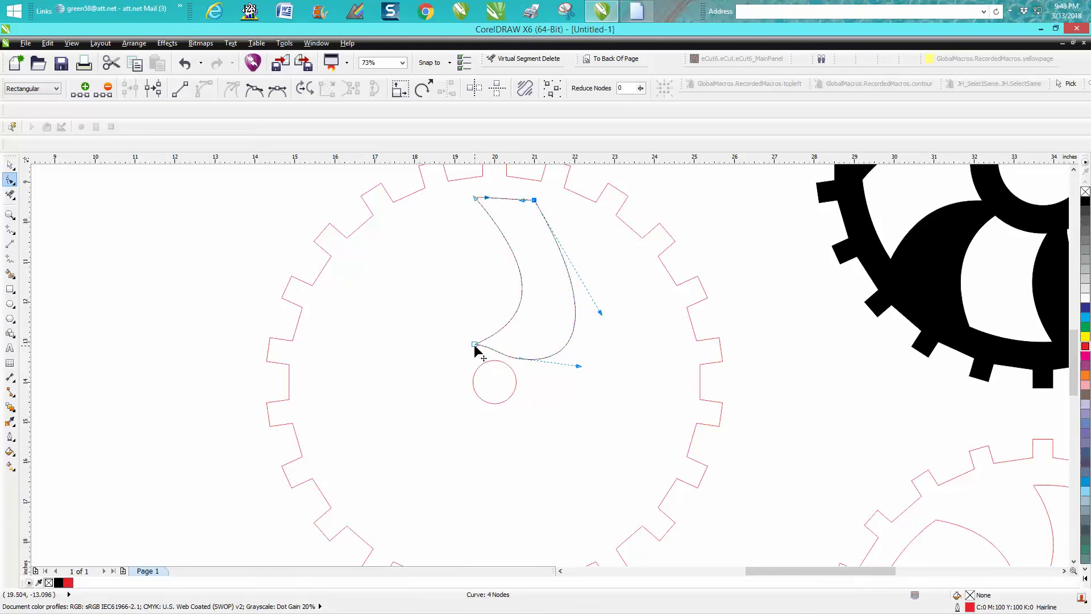
left_click_drag(475, 347, 478, 353)
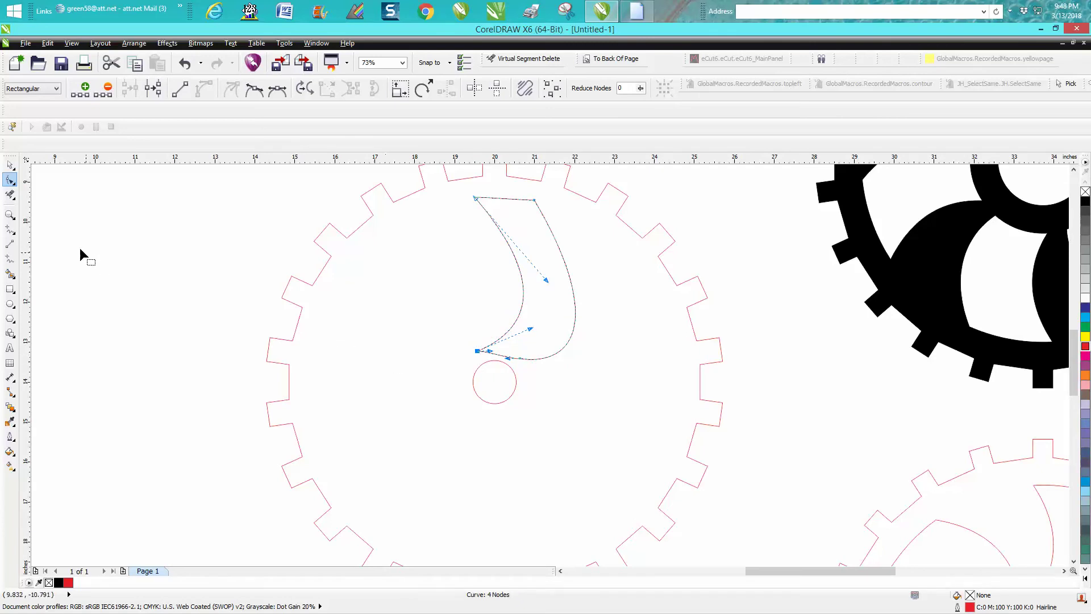
left_click(9, 304)
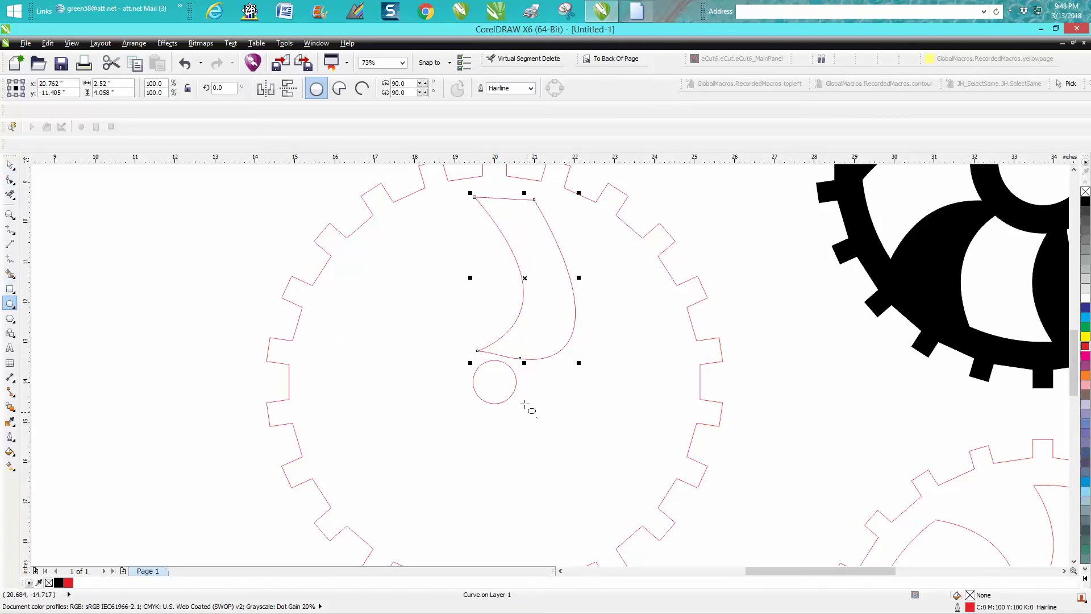
left_click(10, 165)
Scale copies of the centre circle into a hub ring and an 8.992-inch rim circle inside the teeth.
left_click(516, 390)
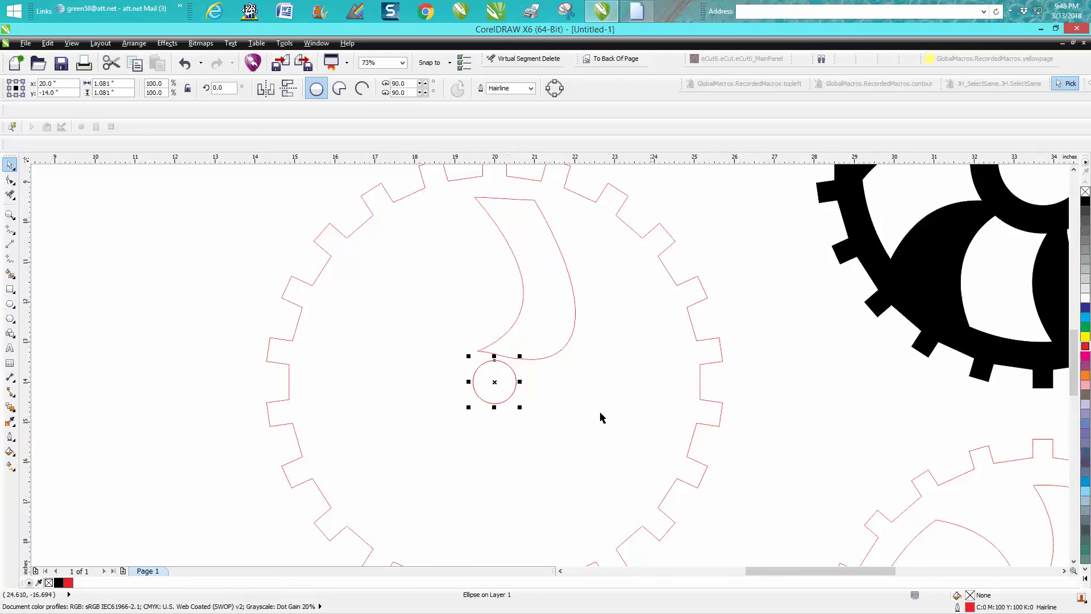
left_click_drag(520, 355, 540, 336)
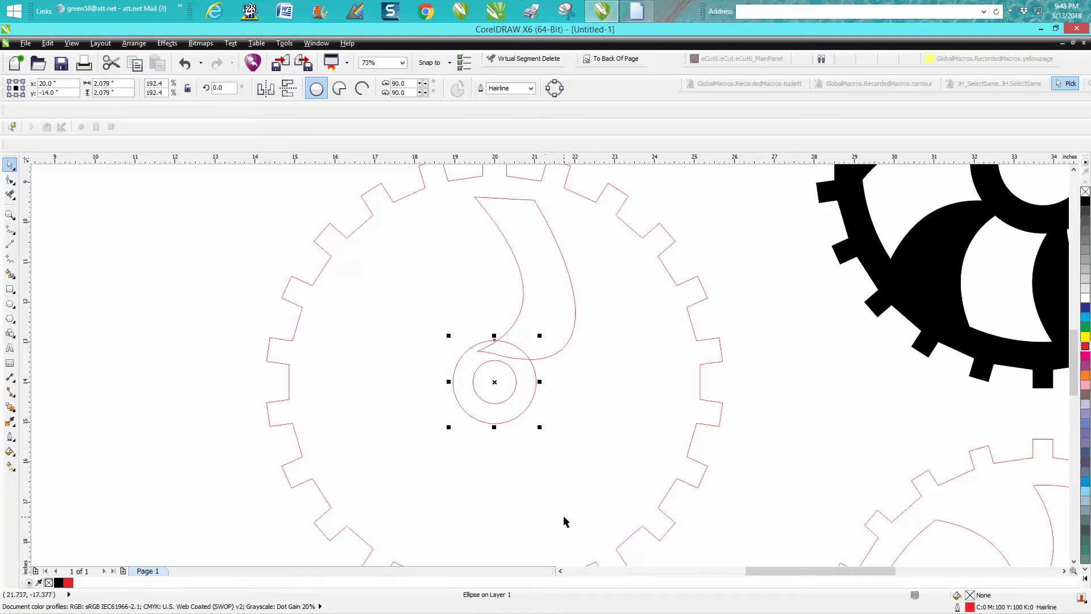
key("ctrl+r")
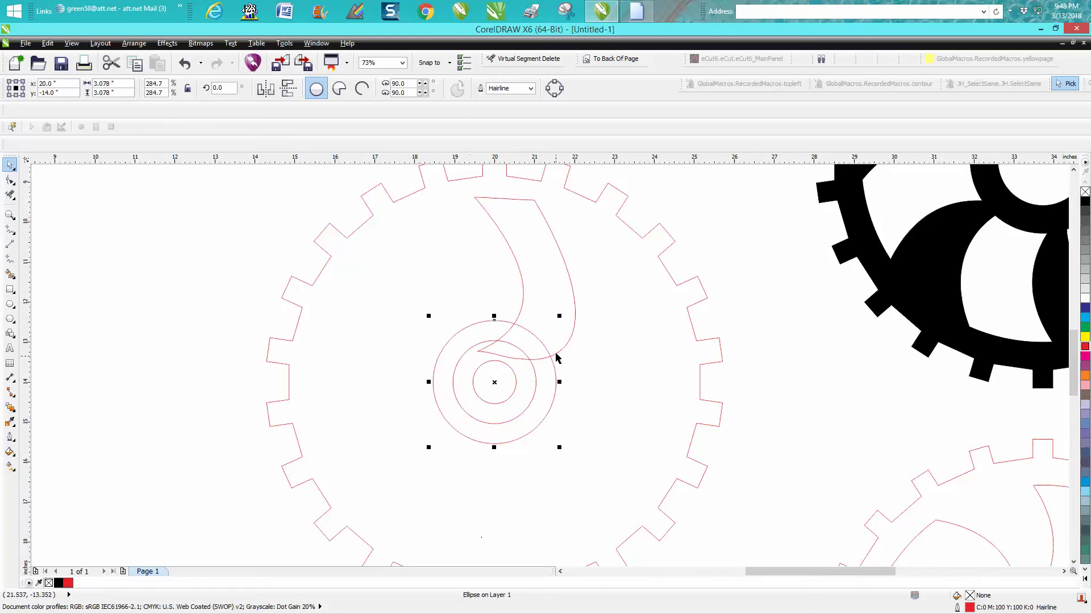
left_click_drag(560, 314, 671, 179)
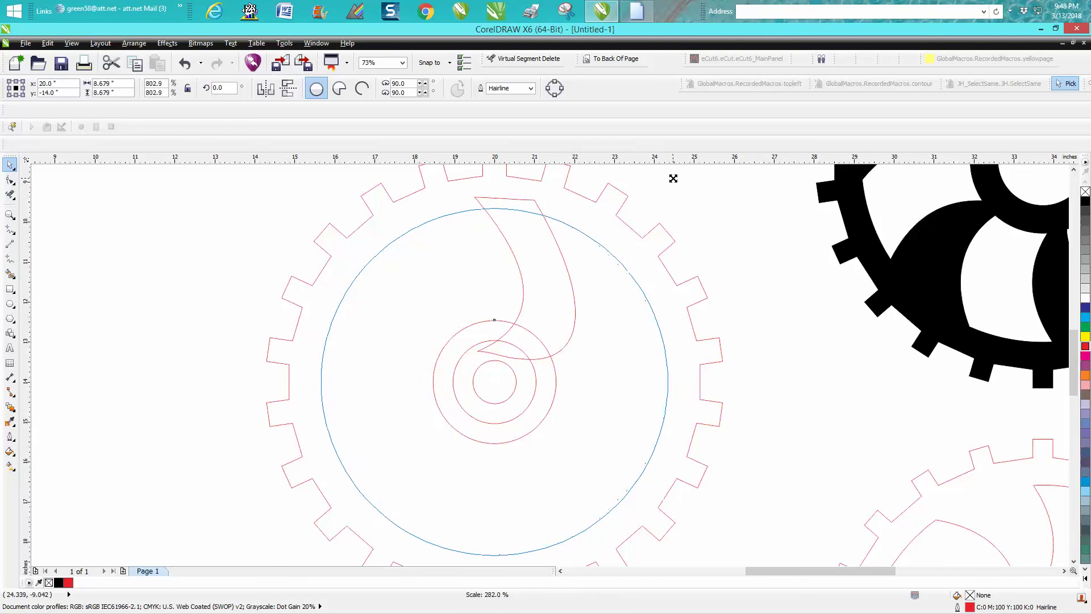
left_click_drag(674, 179, 685, 197)
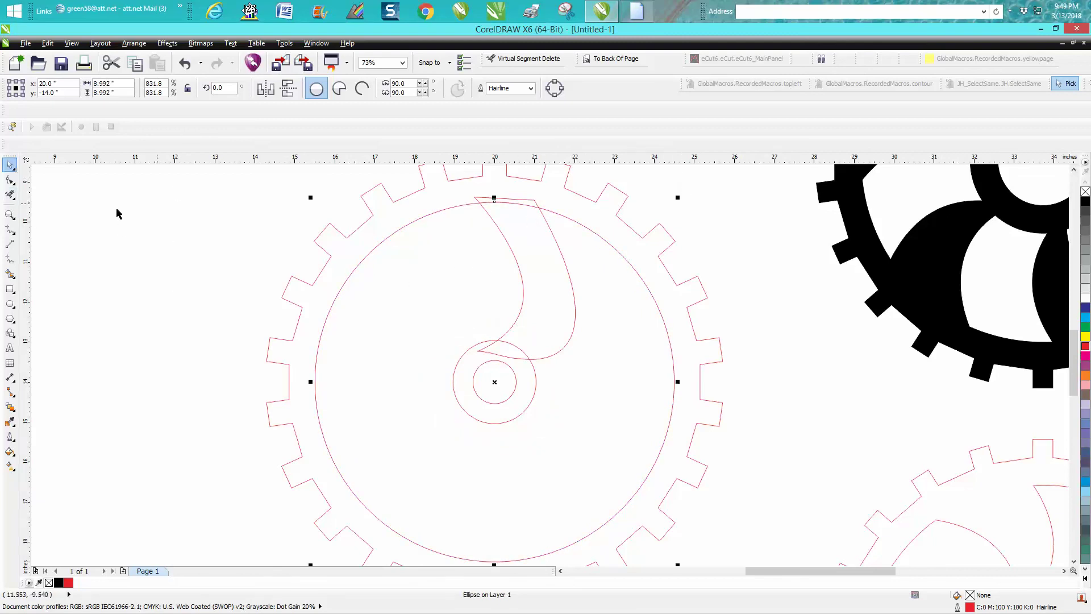
left_click(11, 195)
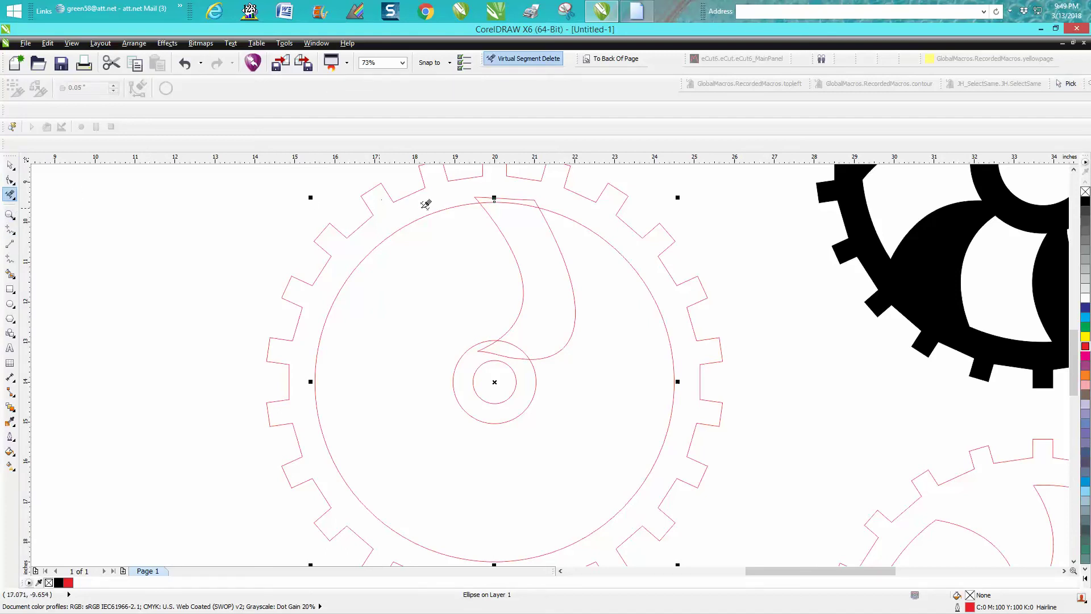
Trim the spoke's top edge, its tip inside the hub, and the larger hub circle with Virtual Segment Delete.
left_click(524, 198)
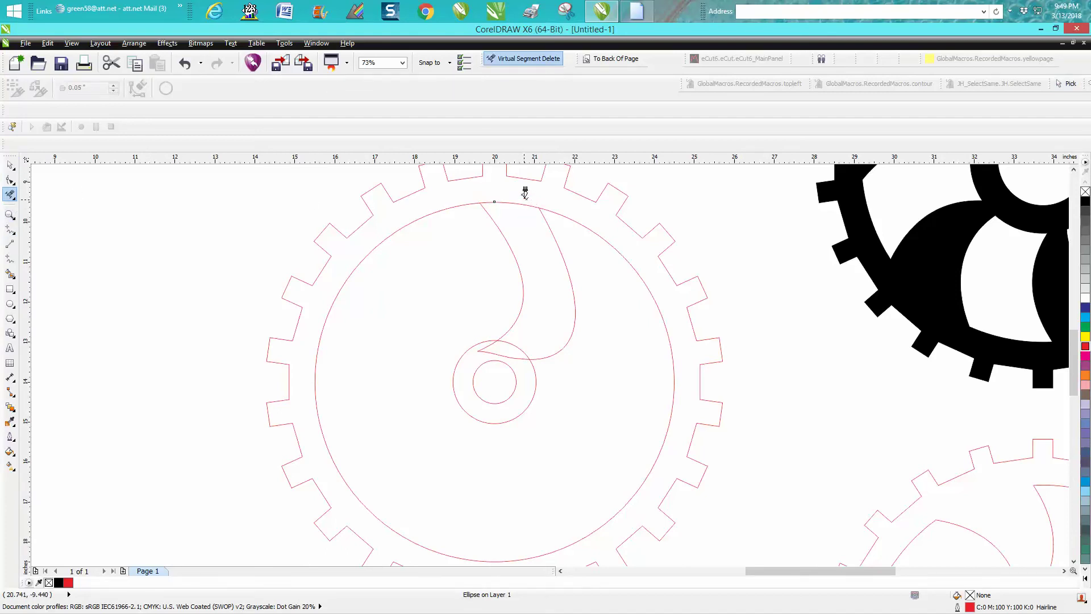
left_click(517, 351)
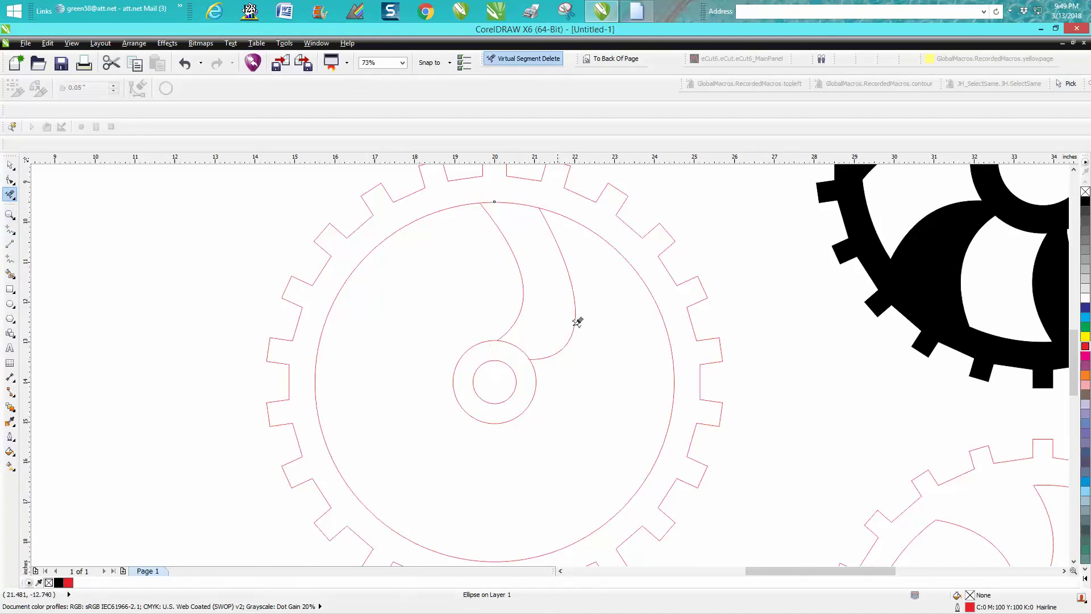
left_click(630, 259)
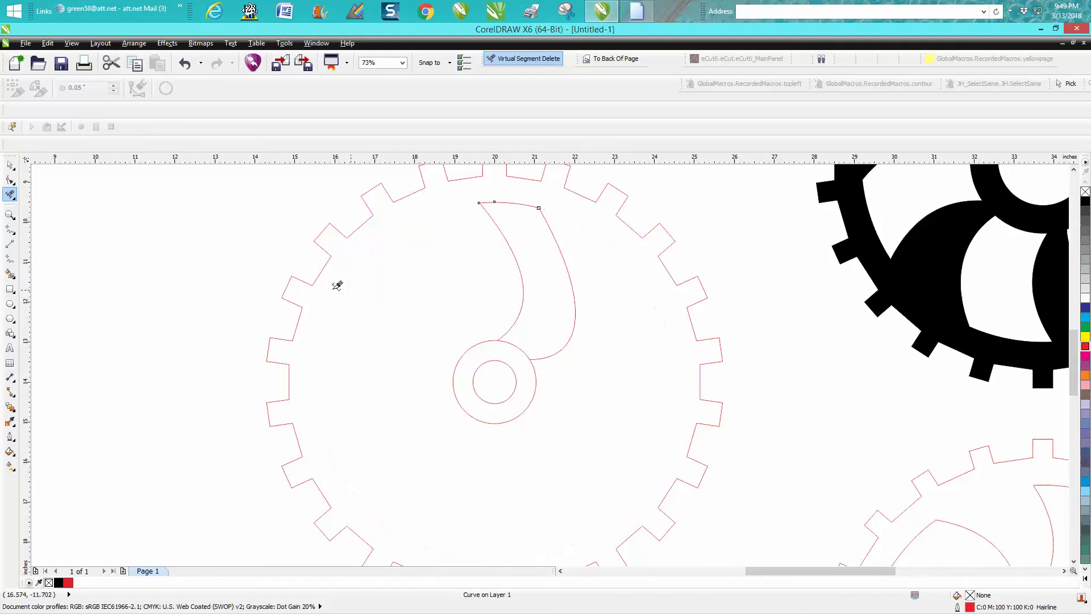
left_click(476, 341)
left_click(10, 167)
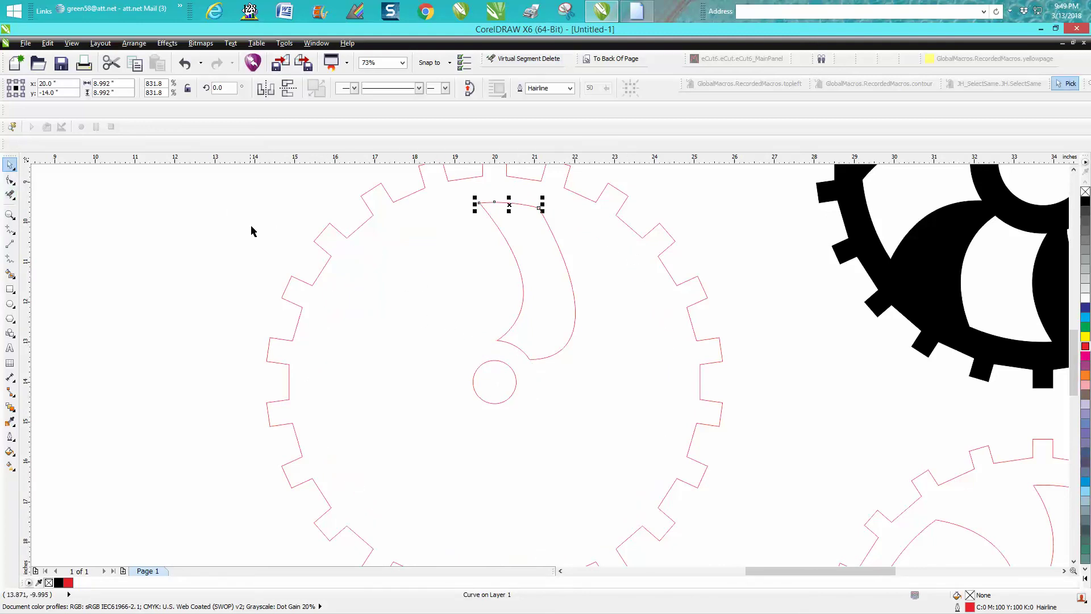
Undo the stray gear-outline change, weld the spoke pieces into one curve, and zoom in on it.
left_click(455, 196)
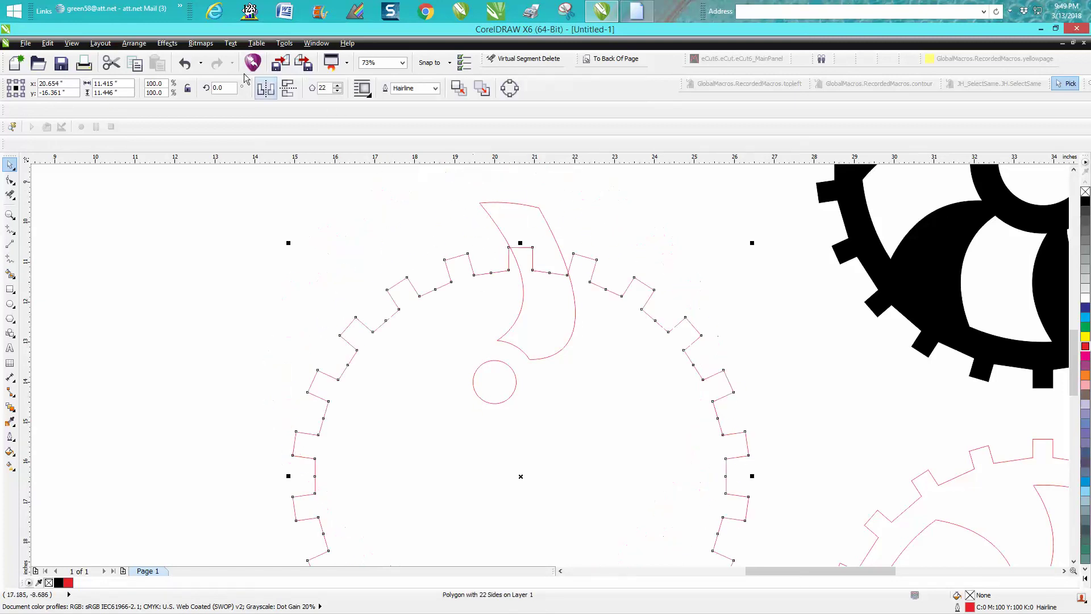
left_click(195, 69)
scroll(603, 181, "down", 2)
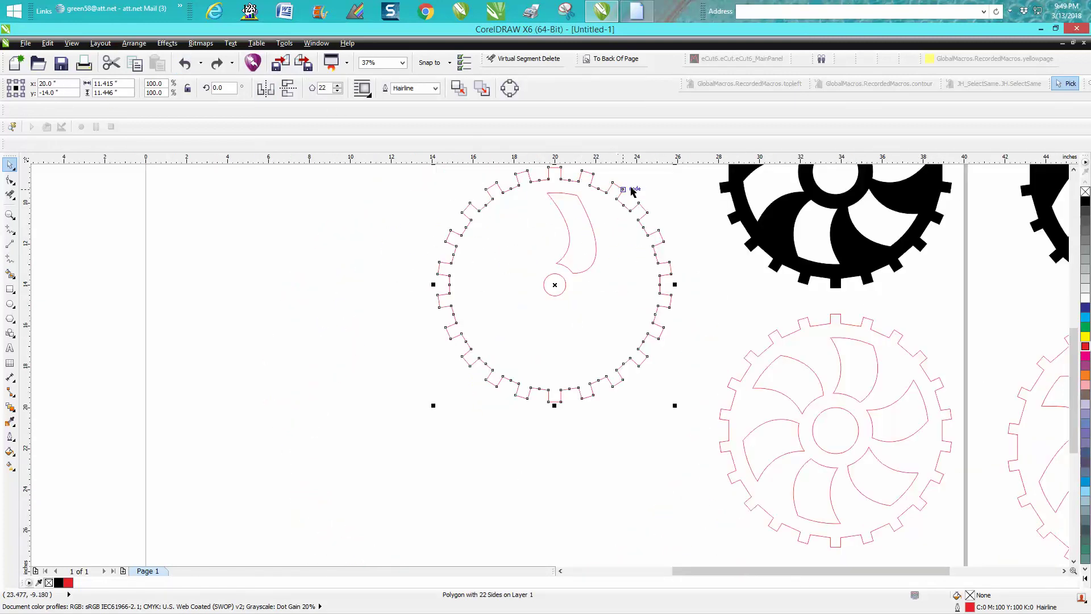
scroll(538, 267, "up", 2)
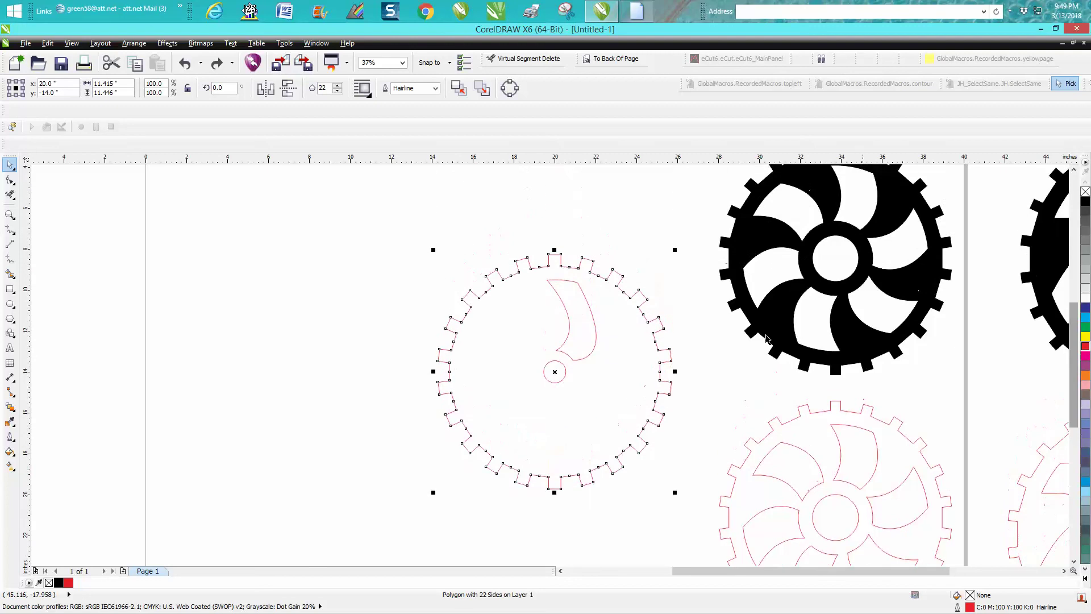
left_click_drag(540, 238, 609, 365)
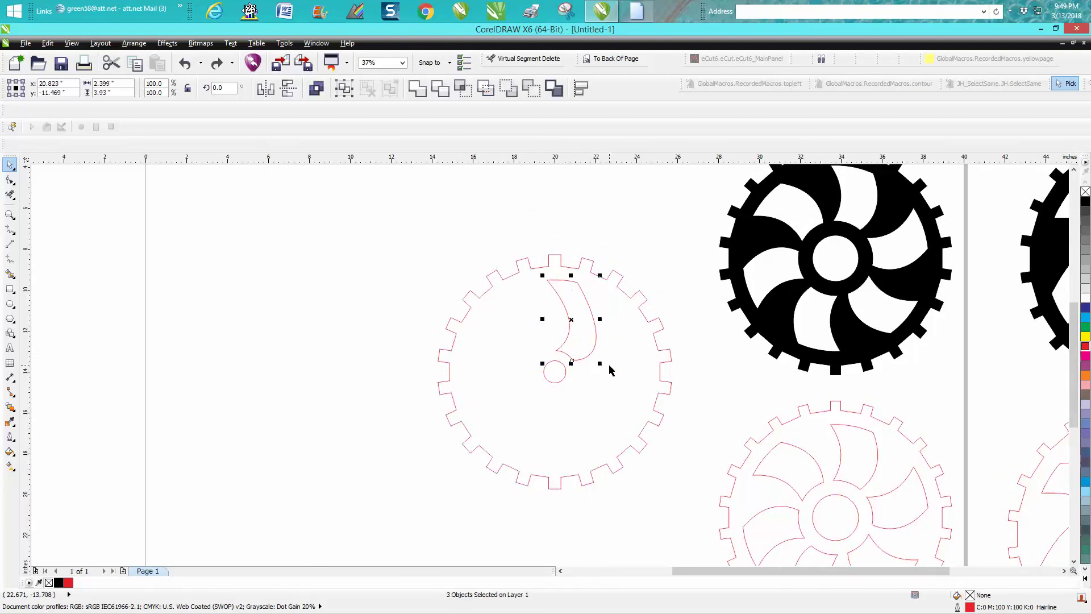
left_click(419, 91)
left_click(584, 251)
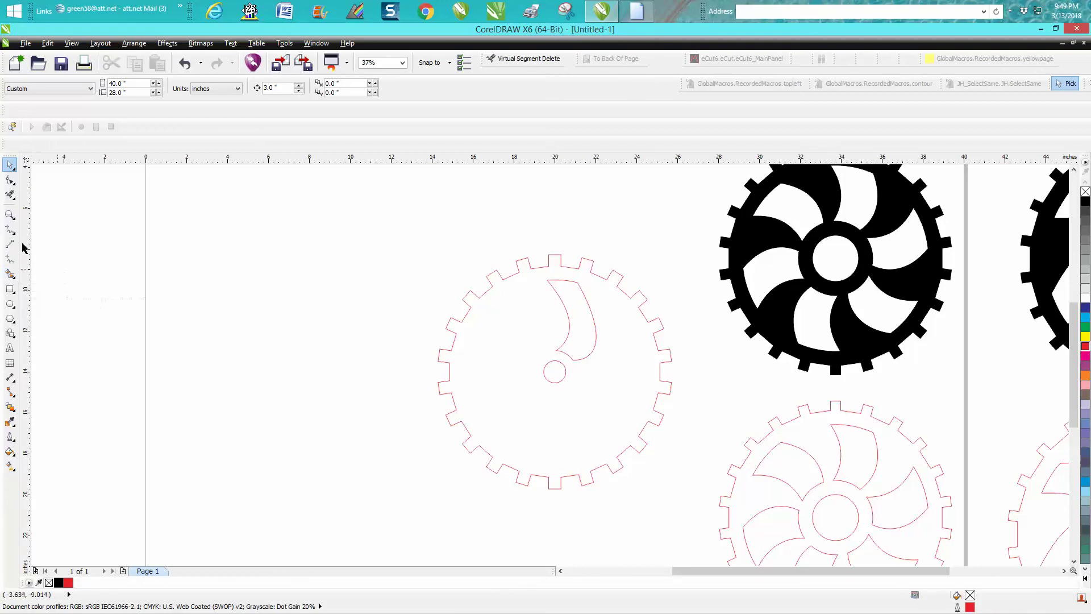
left_click(10, 216)
left_click_drag(502, 237, 637, 393)
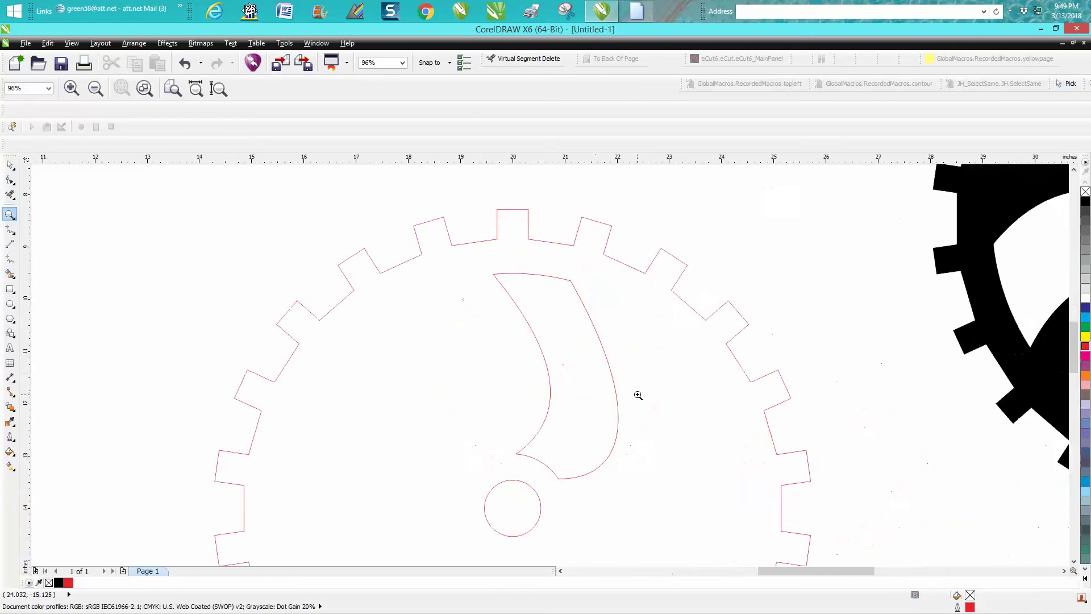
left_click(10, 274)
left_click(560, 328)
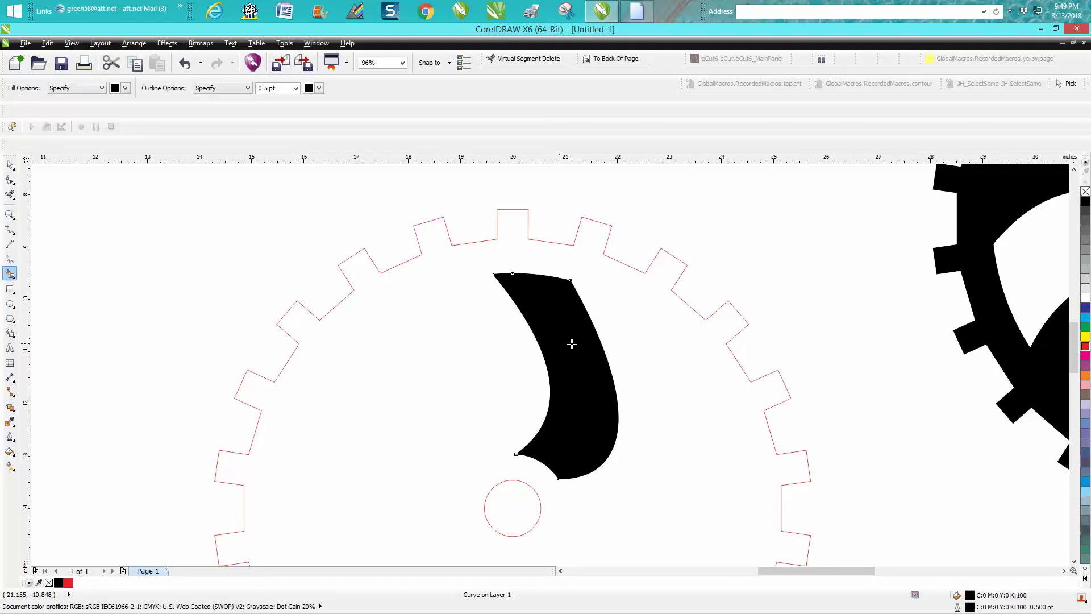
key("Left")
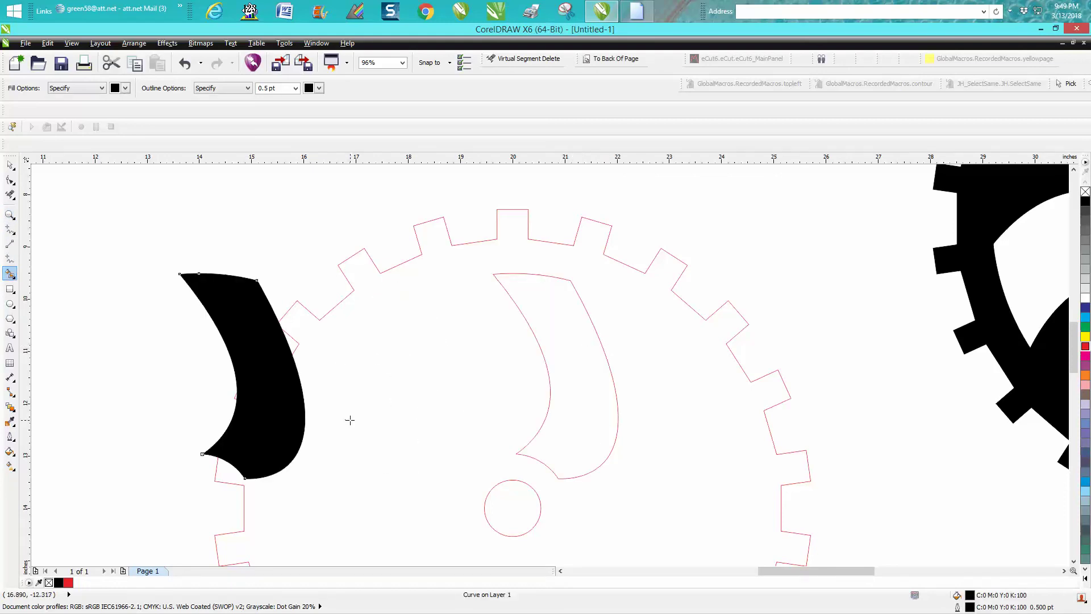
left_click(1085, 192)
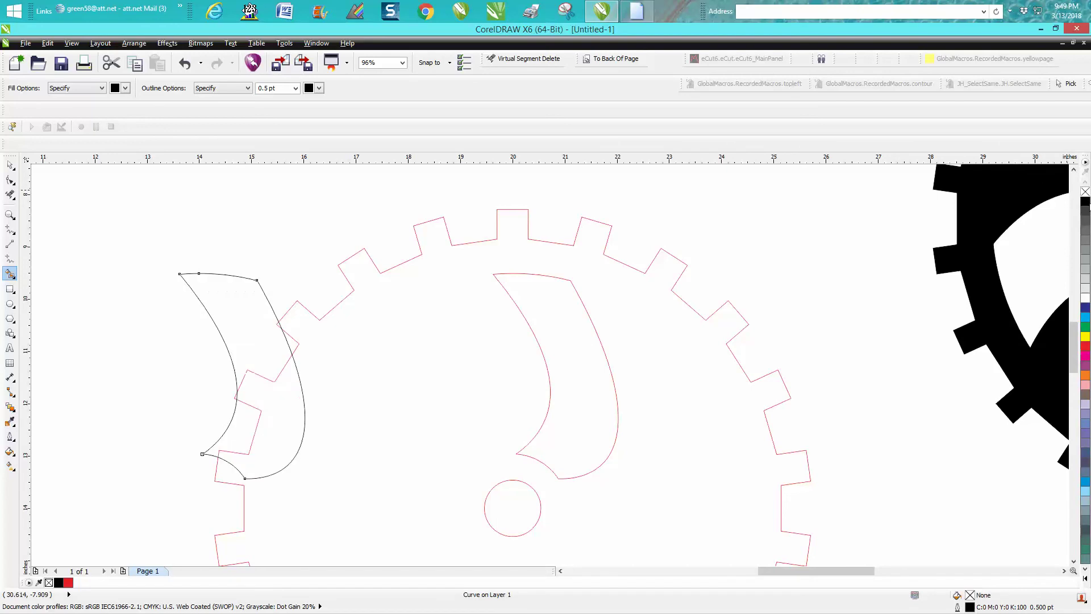
right_click(1086, 346)
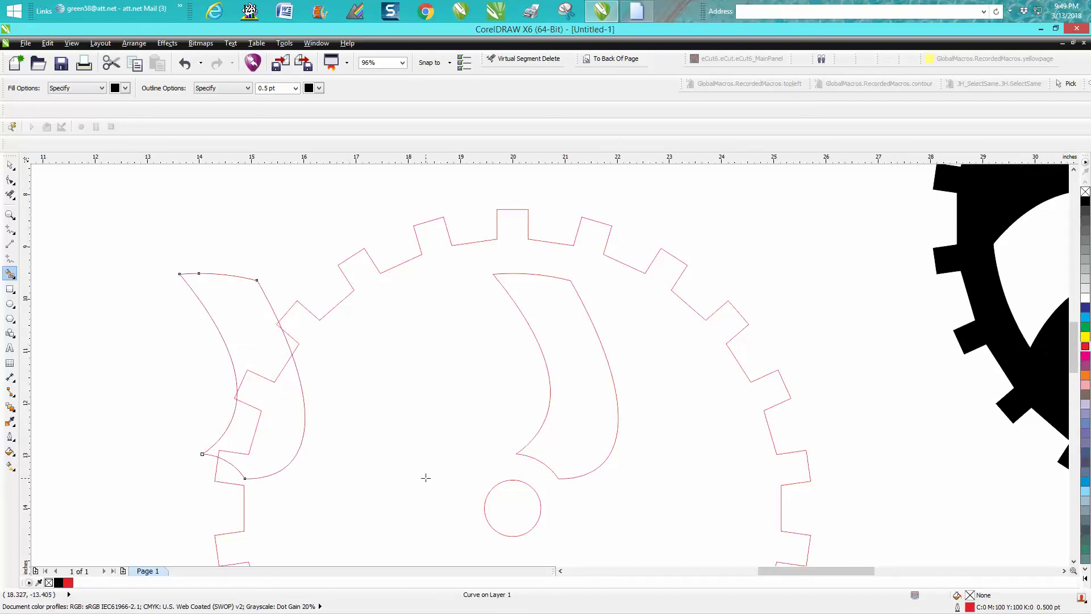
key("Delete")
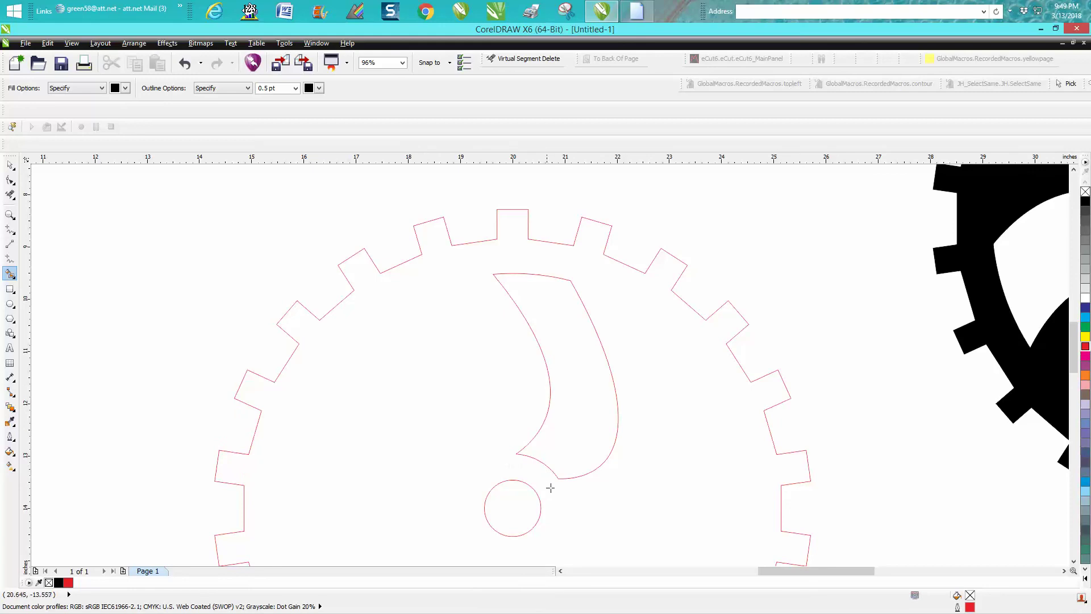
scroll(59, 189, "down", 2)
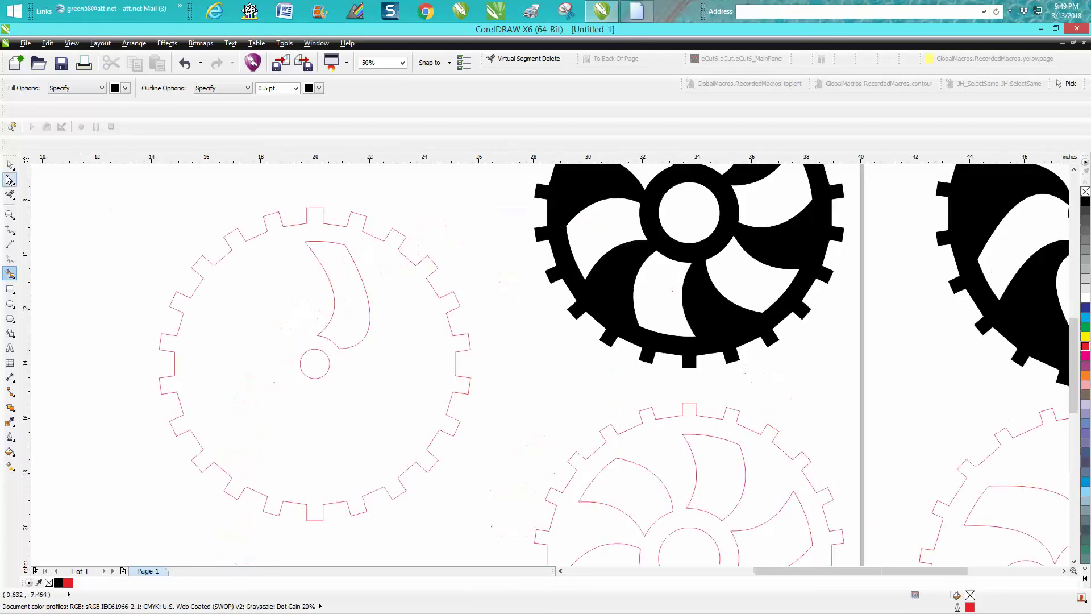
key("space")
Select the spoke and move its rotation centre onto the hub centre.
left_click(319, 266)
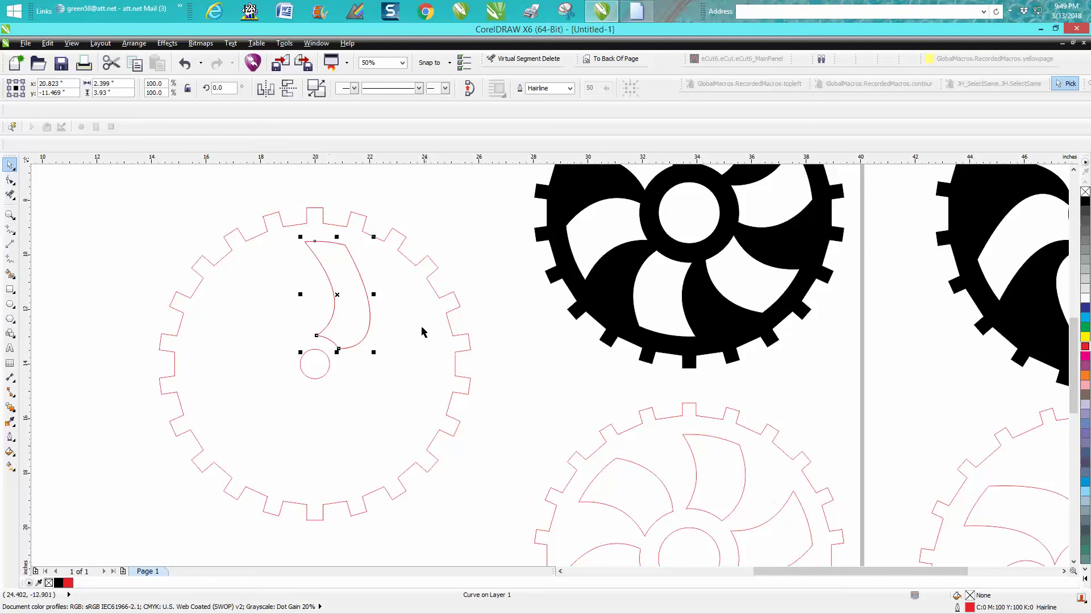
left_click(337, 295)
mouse_move(337, 295)
left_mouse_down()
mouse_move(339, 336)
mouse_move(318, 366)
left_mouse_up()
left_click(414, 237)
key("F10")
left_click(360, 279)
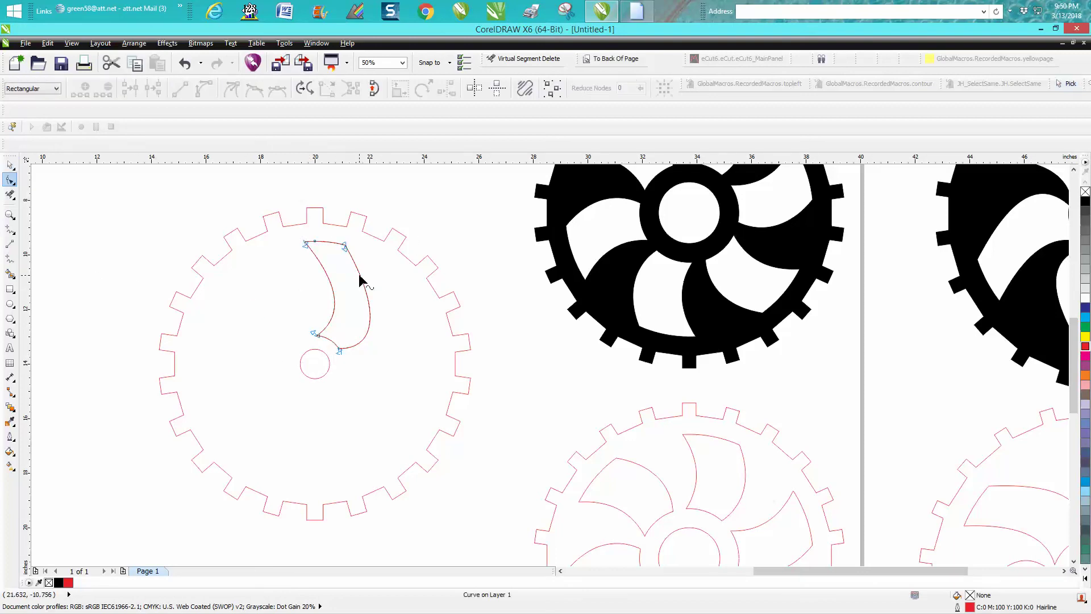
left_click(10, 165)
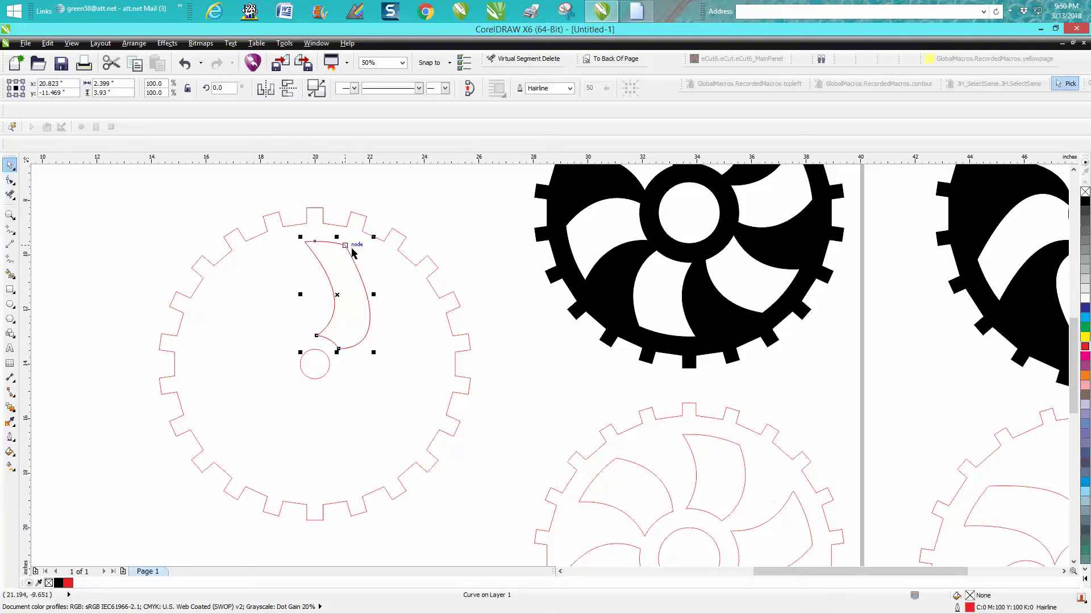
left_click(338, 296)
left_click_drag(337, 295, 315, 364)
Make rotated spoke copies at 60° and 120°, repeating until six spokes ring the hub.
left_click(218, 88)
type("60")
key("Return")
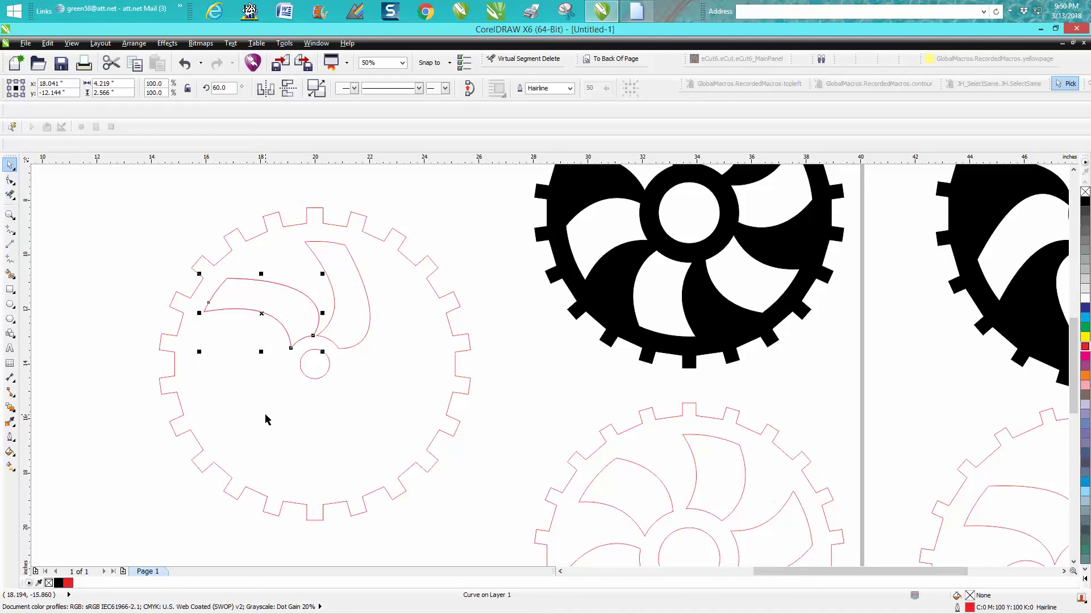
type("120")
key("Return")
key("ctrl+r")
key("ctrl+r")
key("ctrl+r")
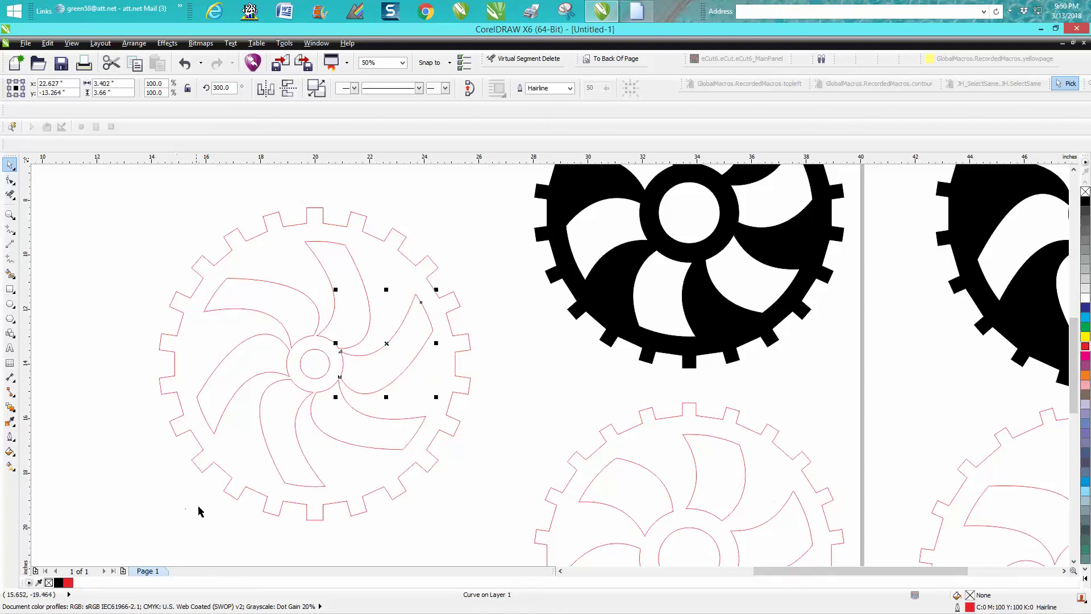
left_click(10, 275)
Smart Fill the gear area with solid black, then clear the selection.
left_click(267, 263)
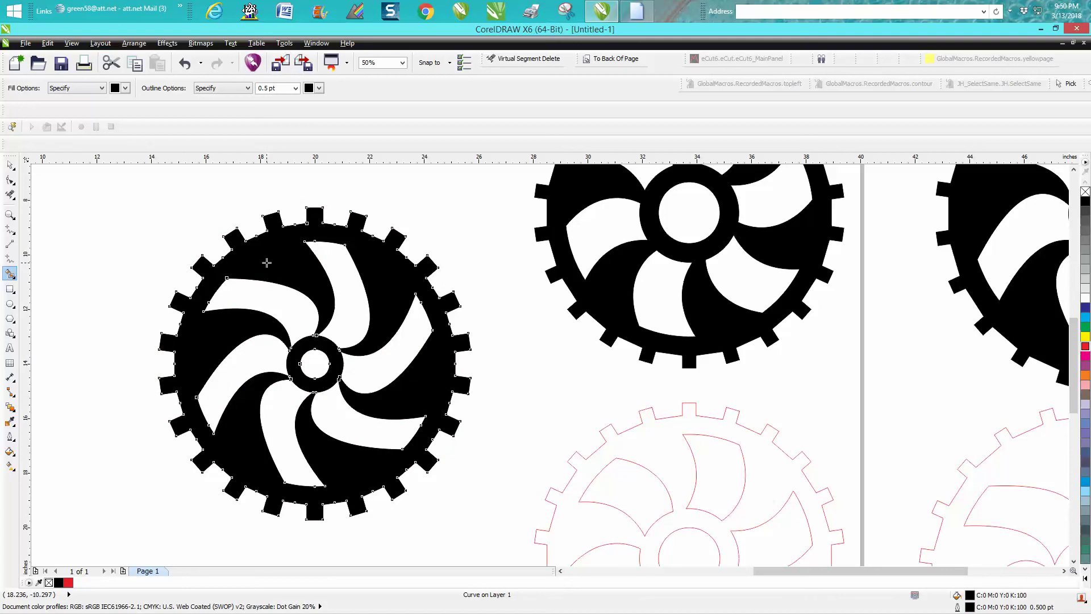
left_click(10, 165)
left_click(73, 189)
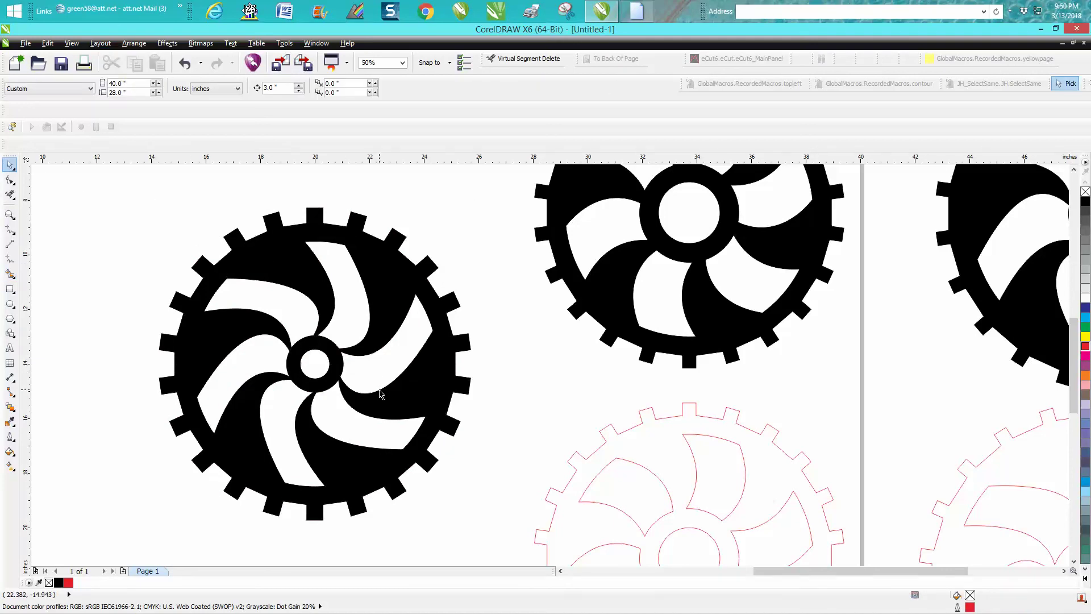
Move the black gear aside and delete the leftover red outline gear beneath it.
scroll(380, 394, "down", 2)
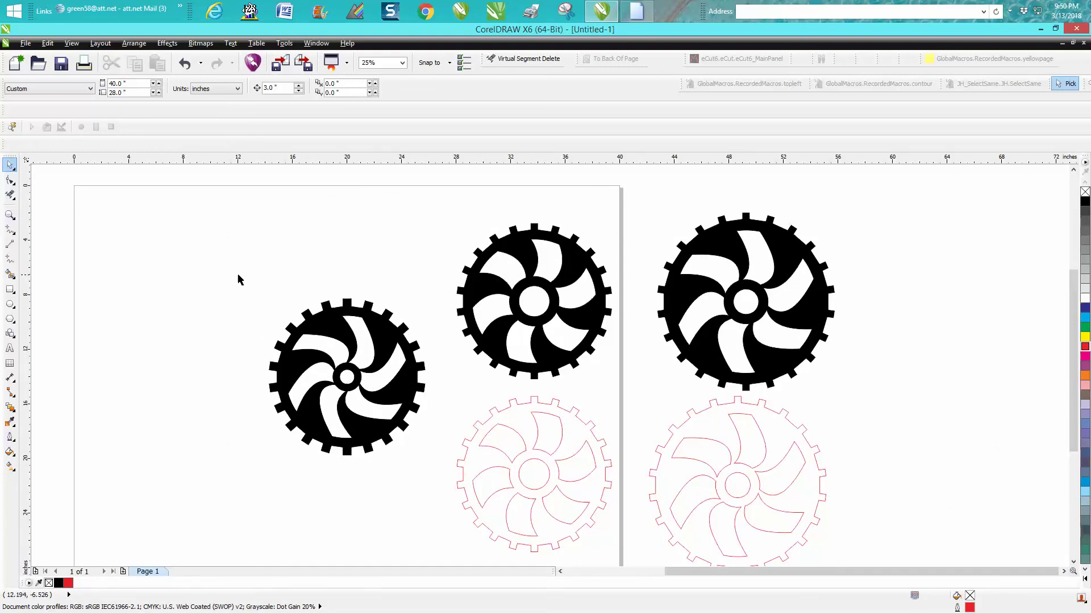
left_click_drag(238, 279, 442, 470)
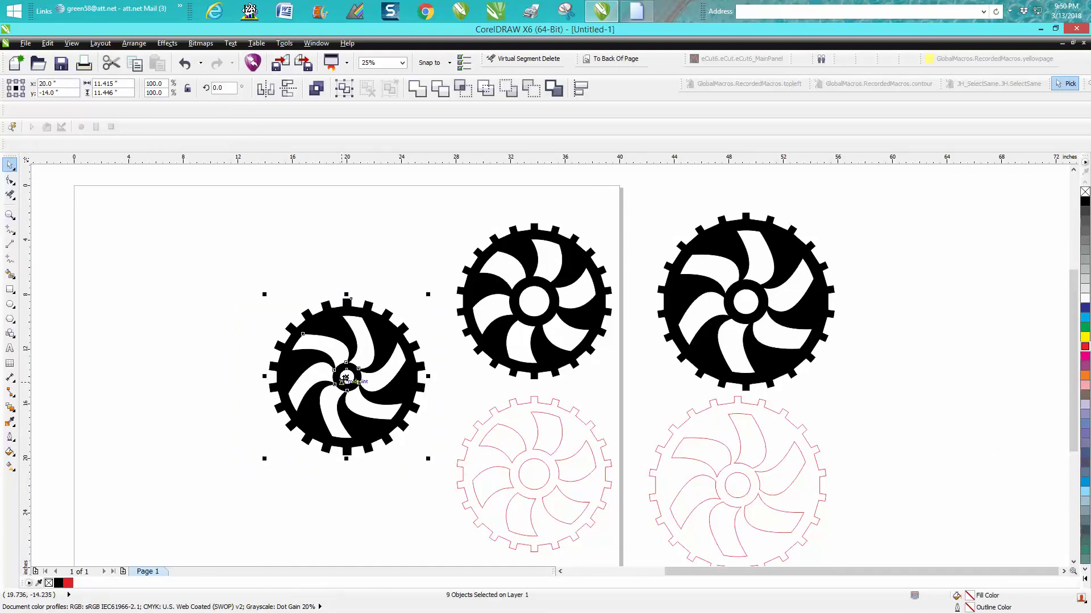
left_click_drag(345, 377, 386, 349)
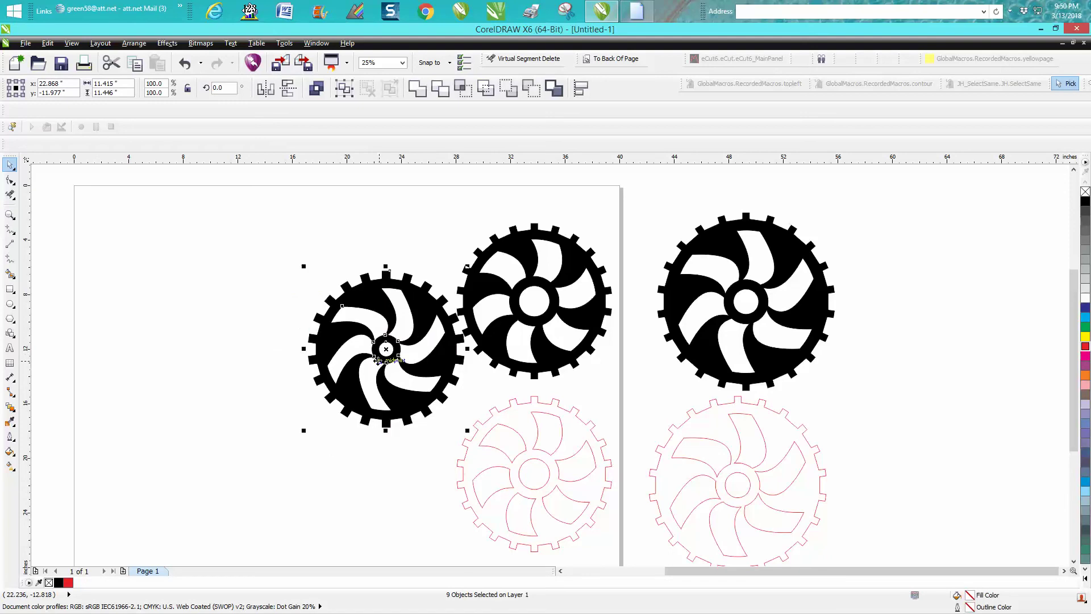
left_click(285, 317)
left_click_drag(370, 345, 177, 345)
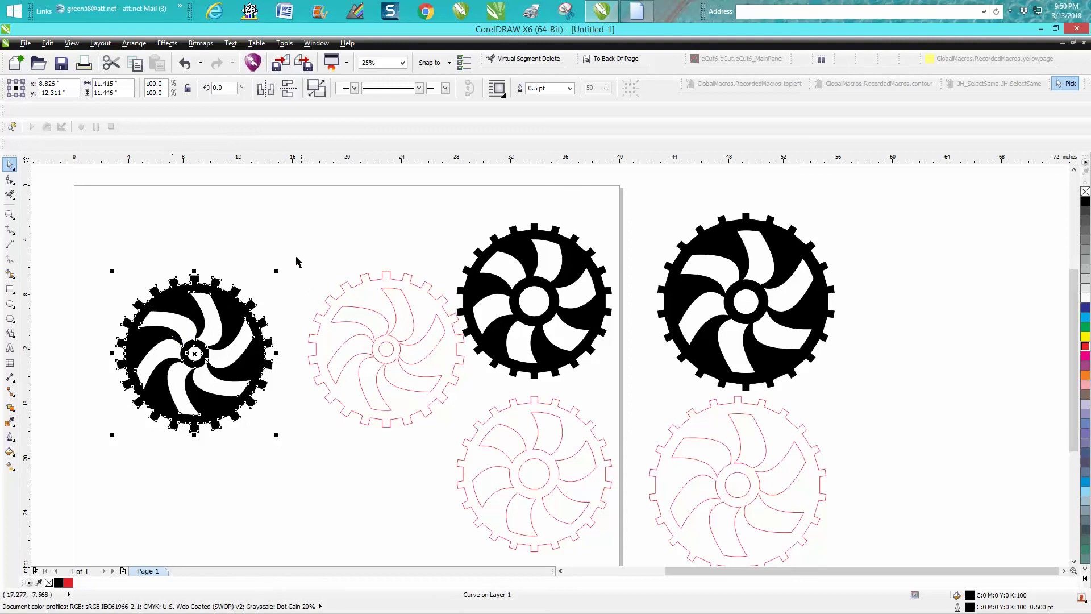
left_click_drag(301, 265, 505, 437)
key("Delete")
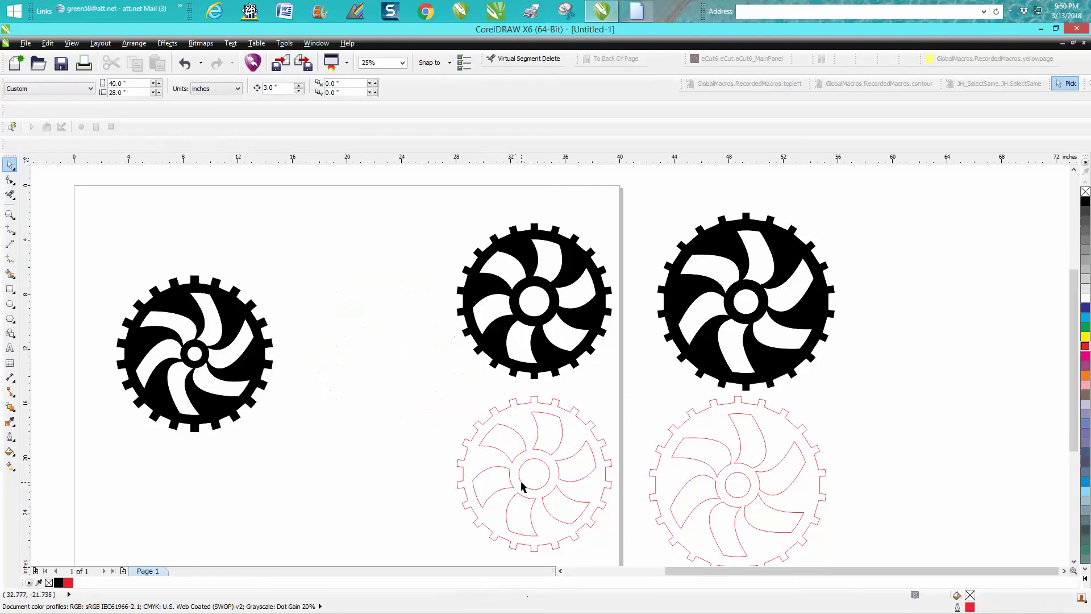
Place the black gear beside the two sample gears and zoom in on all three.
left_click_drag(235, 316, 434, 317)
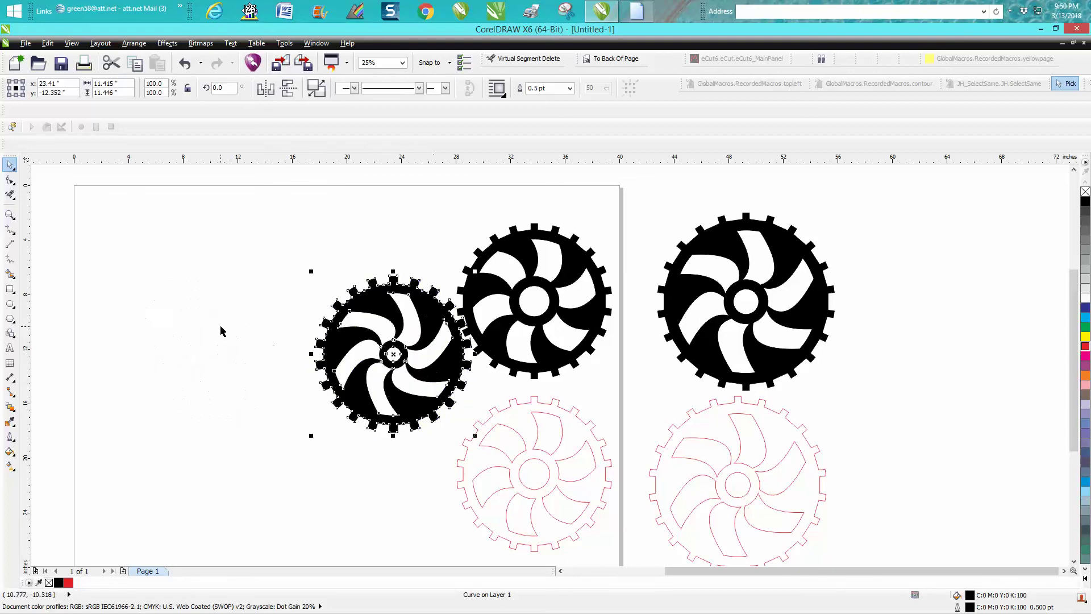
left_click(222, 331)
left_click(10, 215)
left_click_drag(275, 198, 743, 441)
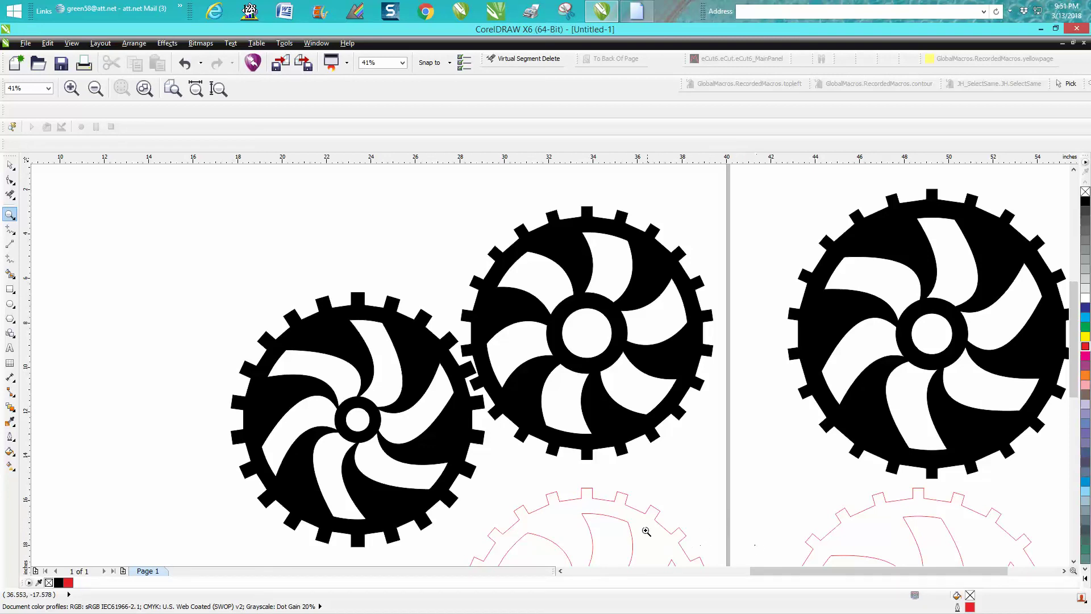
scroll(640, 526, "down", 1)
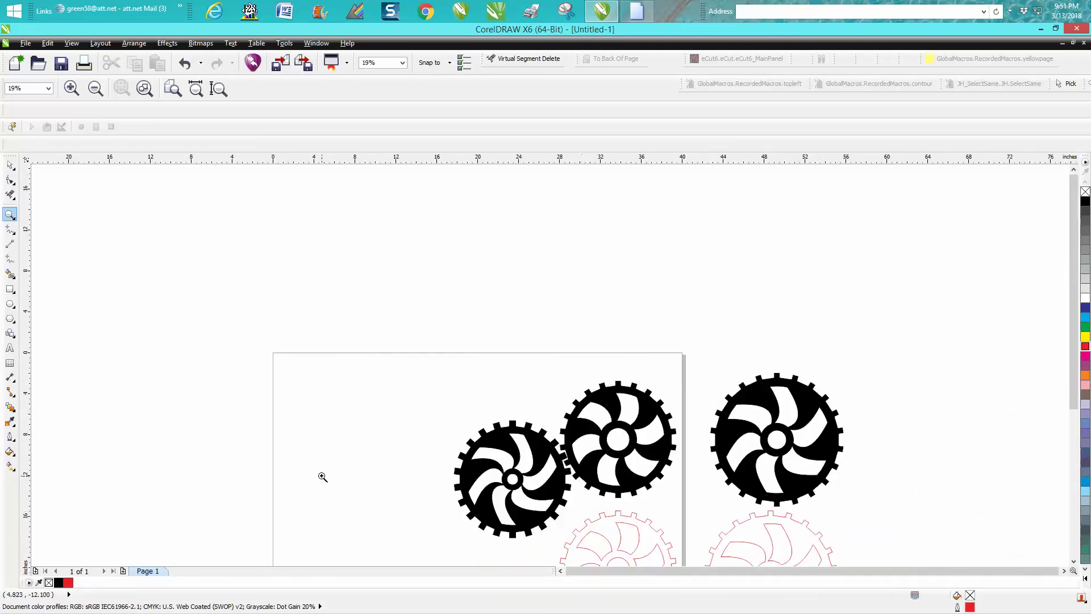
left_click_drag(445, 366, 996, 520)
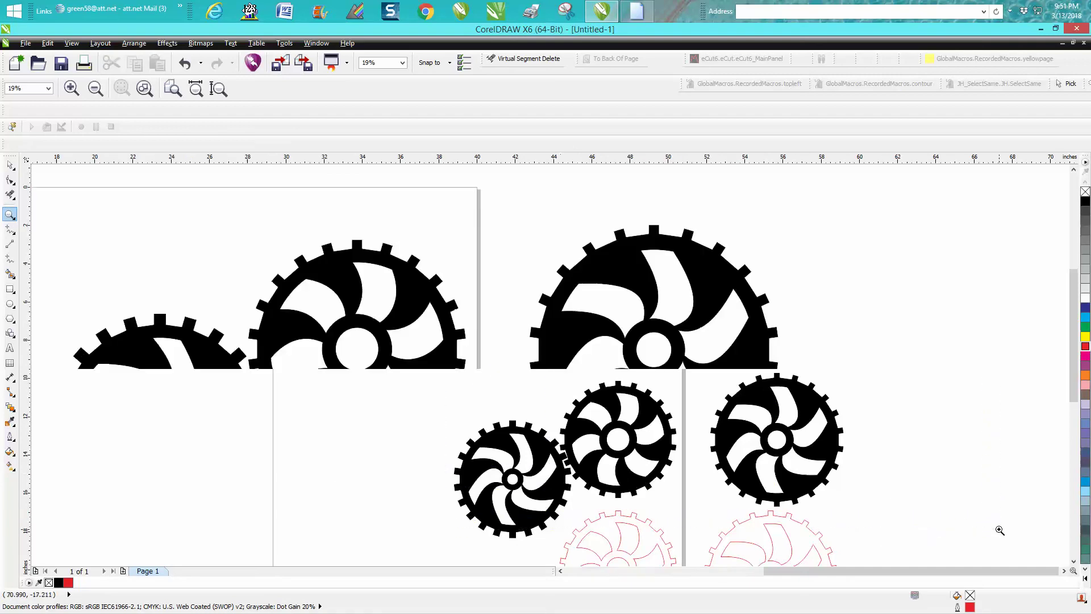